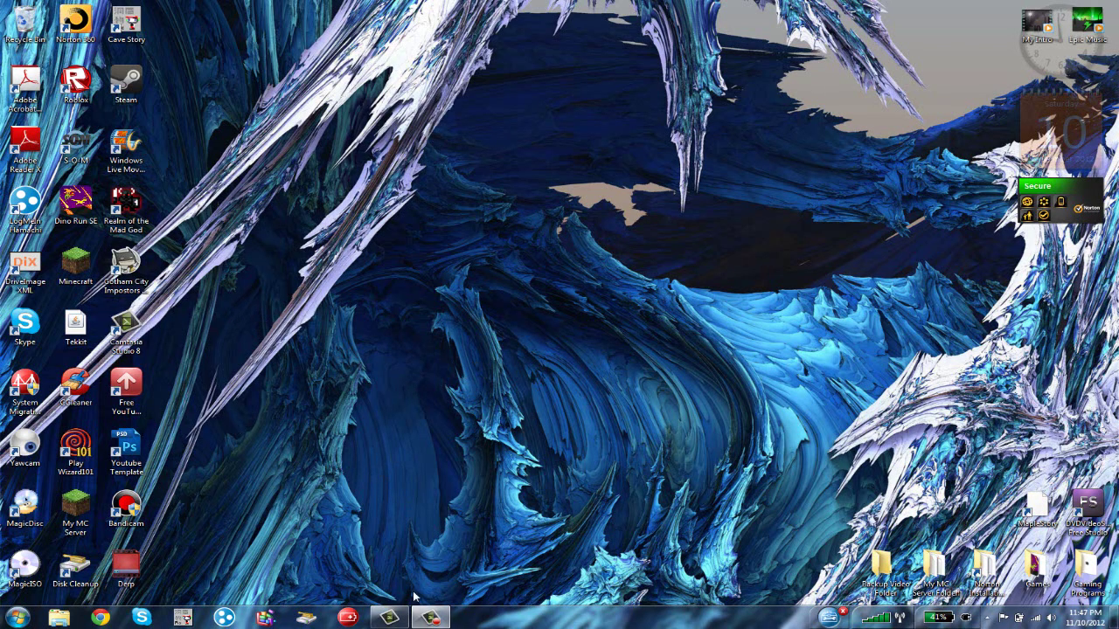
Import the Derp.camrec recording into Camtasia and place it on the timeline.
click(389, 617)
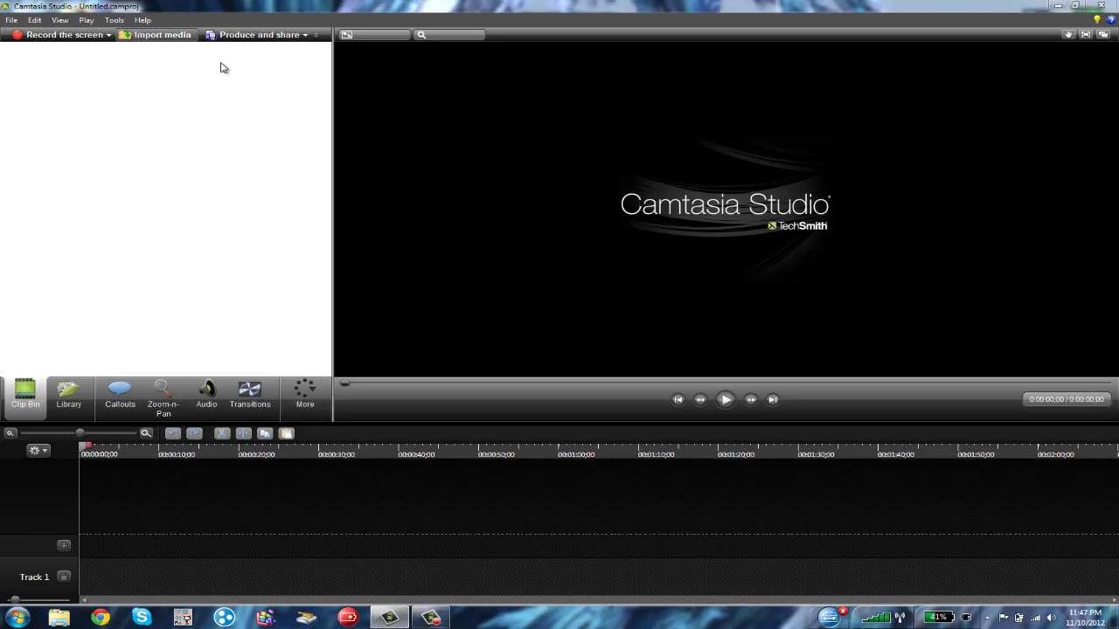
key(ctrl+i)
click(724, 362)
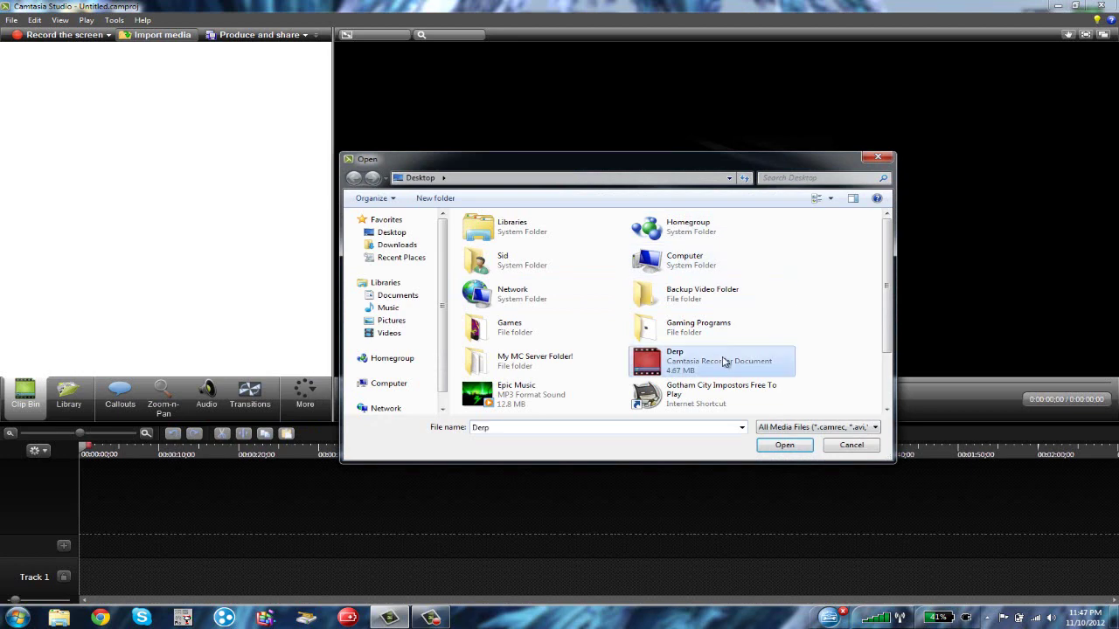
double_click(724, 362)
drag(114, 599, 103, 568)
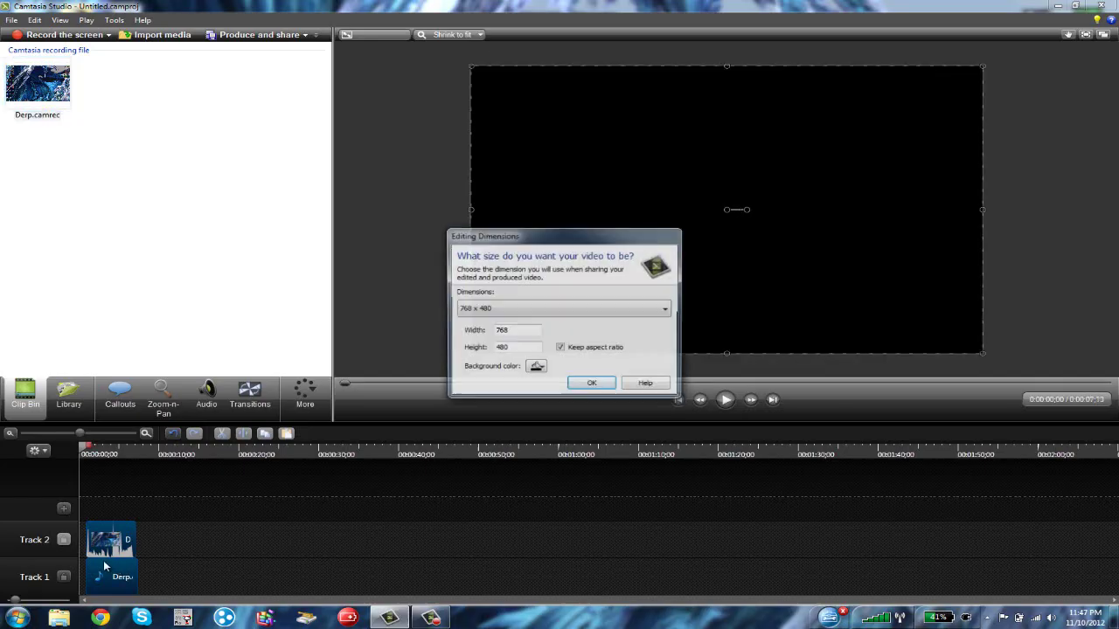
Set the project's editing dimensions to the 1280 x 720 YouTube preset.
click(507, 309)
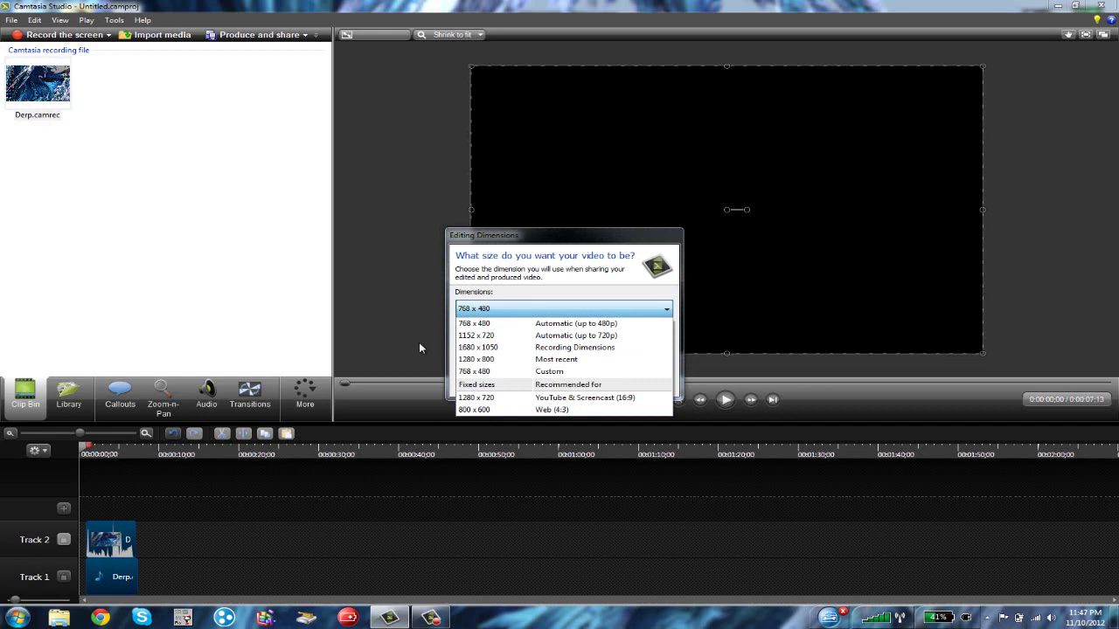
click(495, 397)
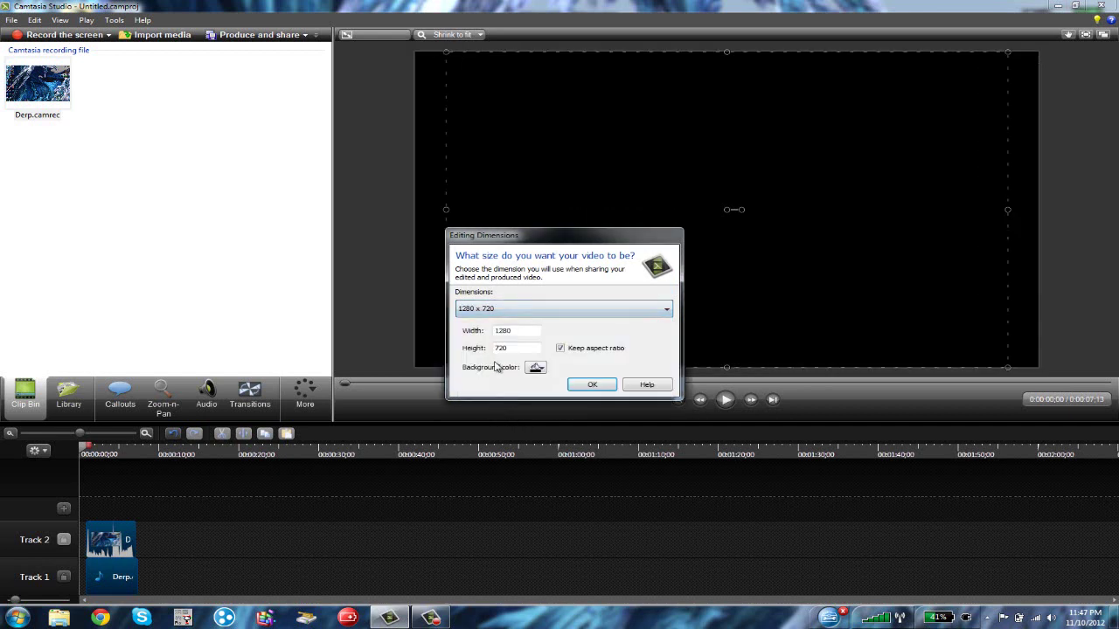
drag(522, 332, 453, 324)
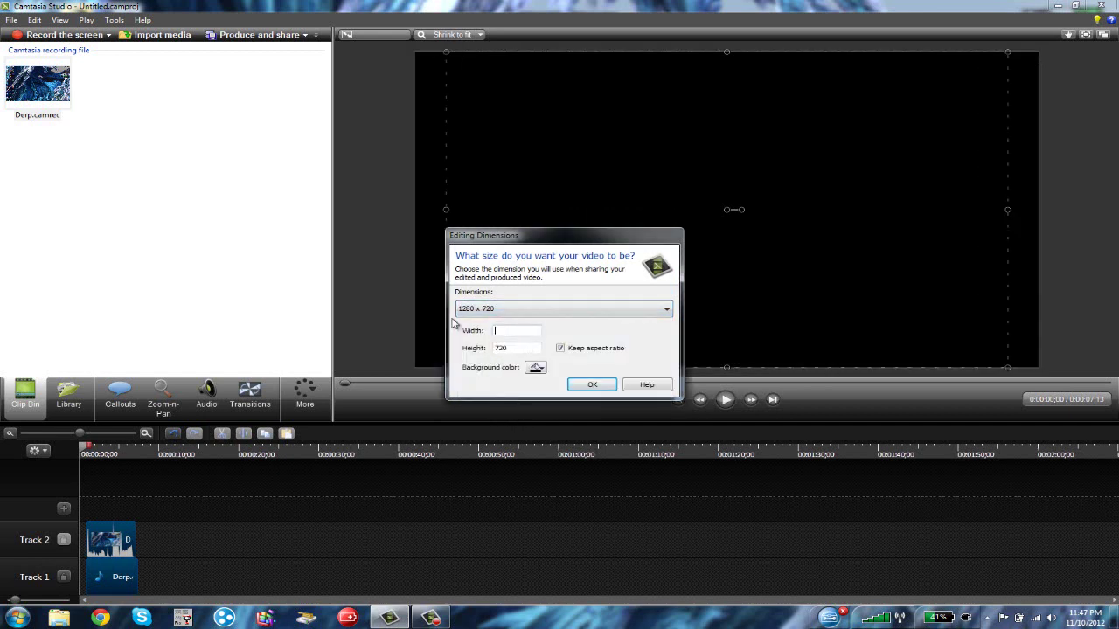
text(1)
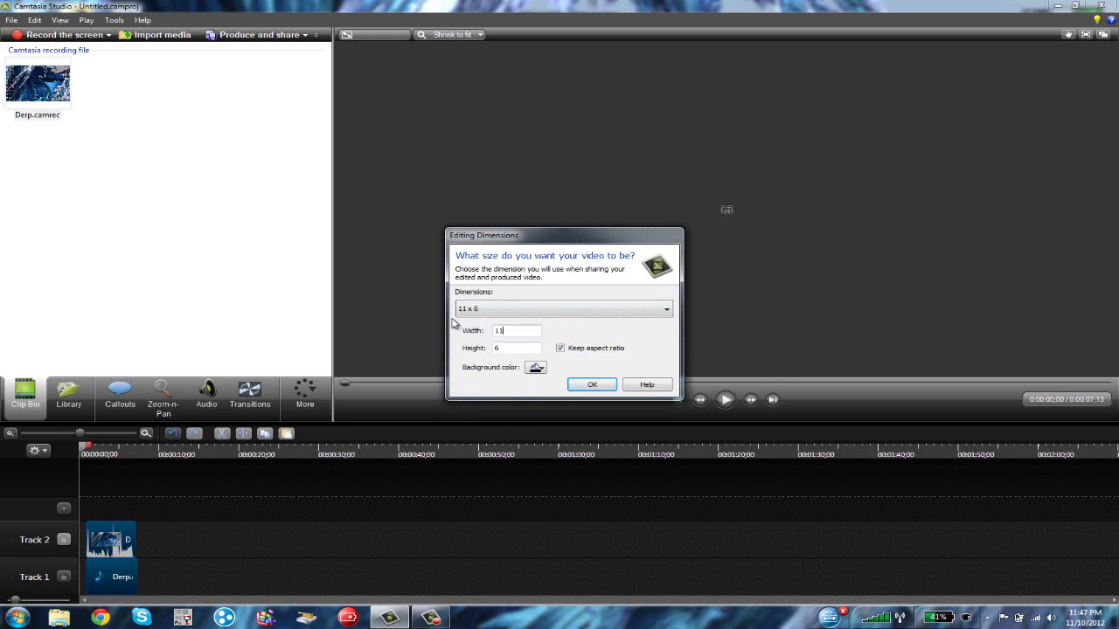
text(280)
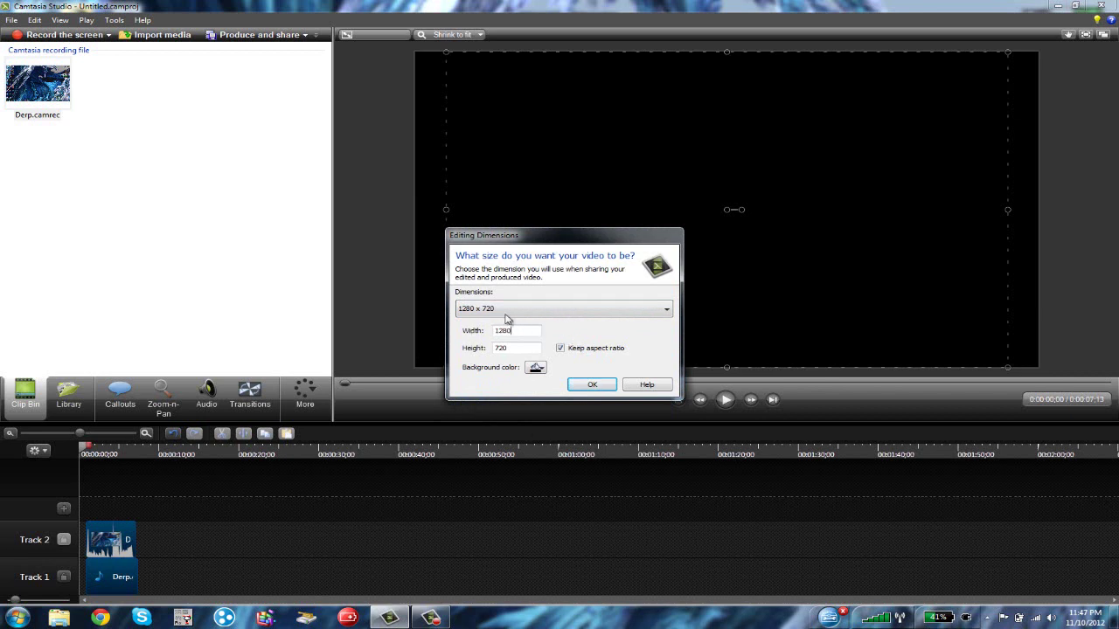
click(505, 310)
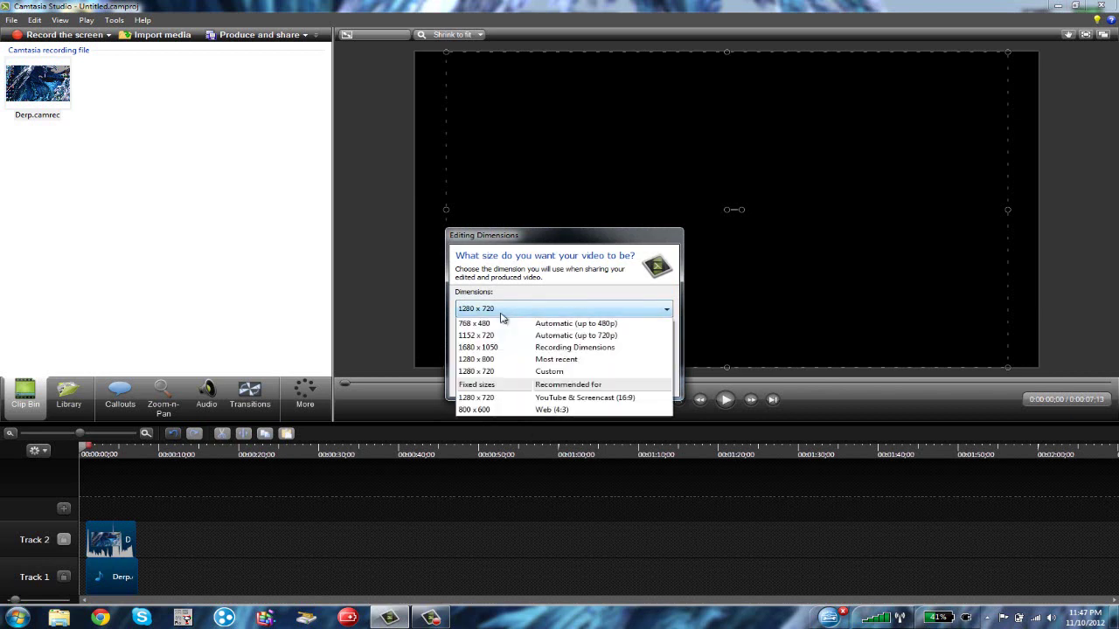
click(472, 401)
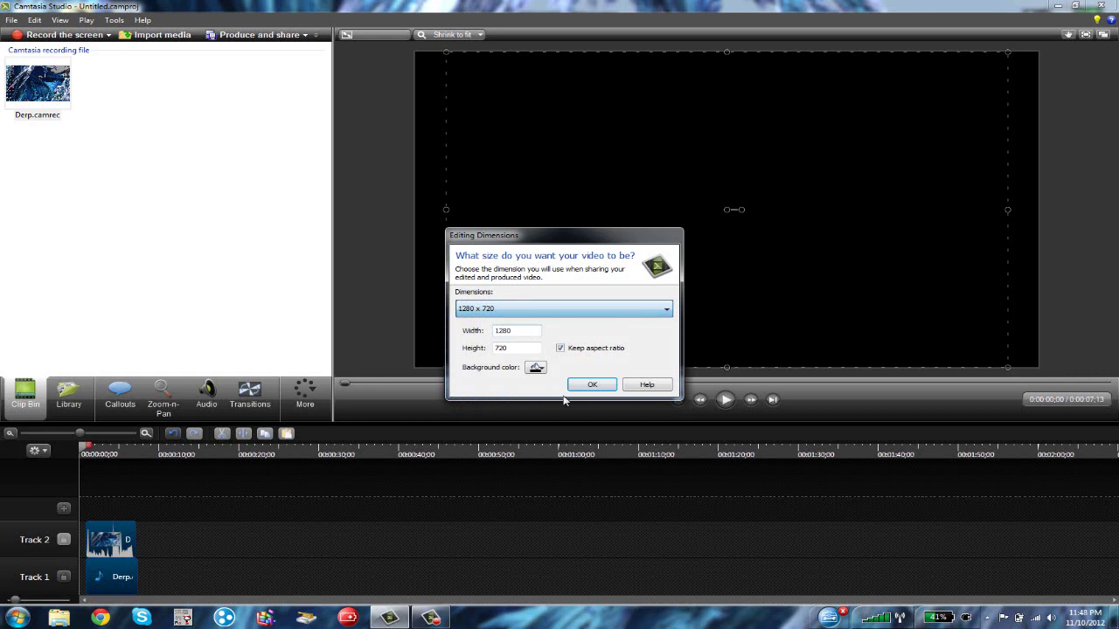
click(592, 386)
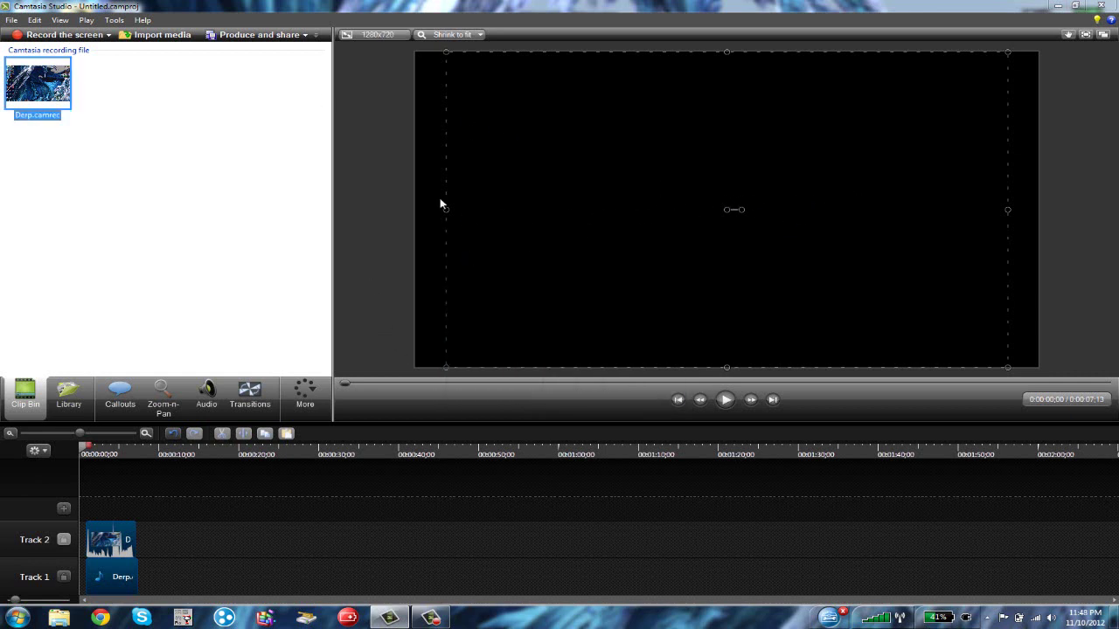
Move the Derp clip to the start of the timeline, keeping the video centred on the canvas.
click(343, 205)
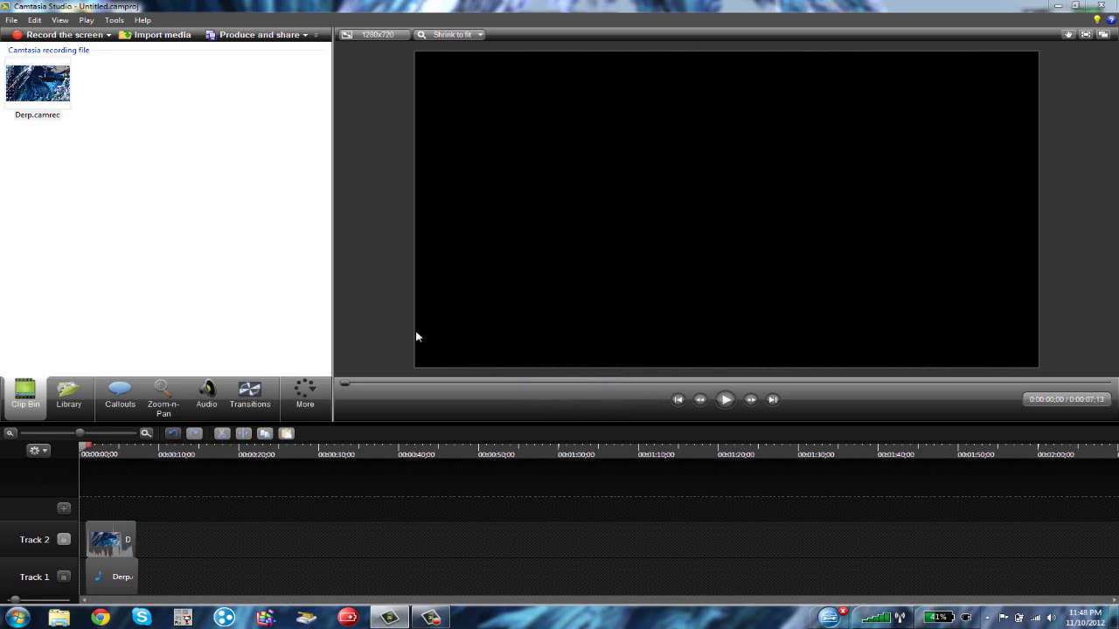
drag(98, 543, 83, 577)
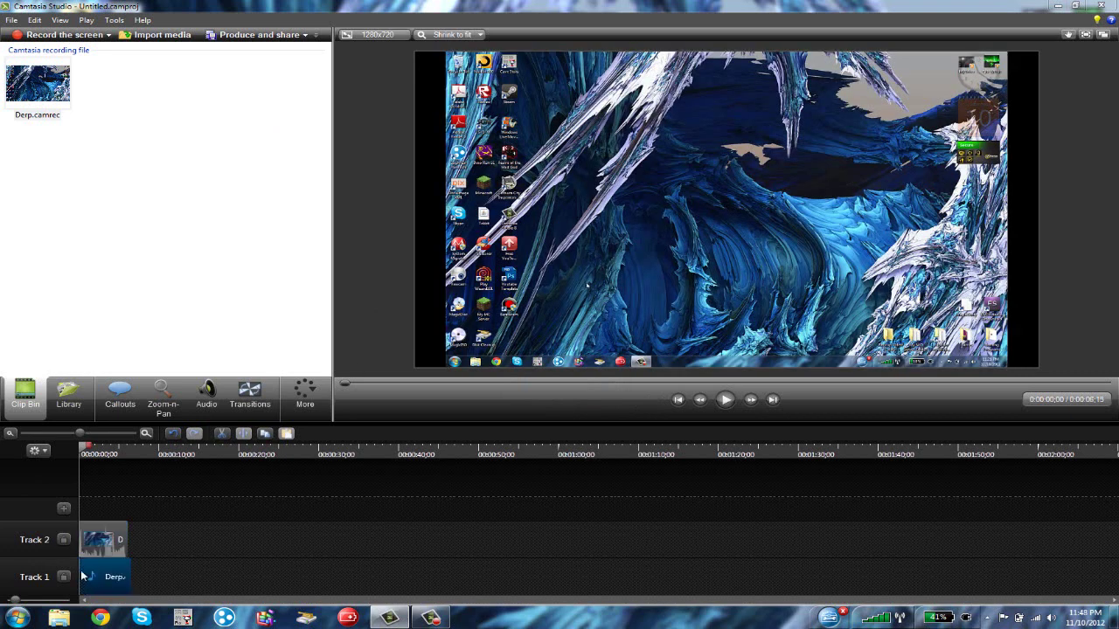
click(687, 262)
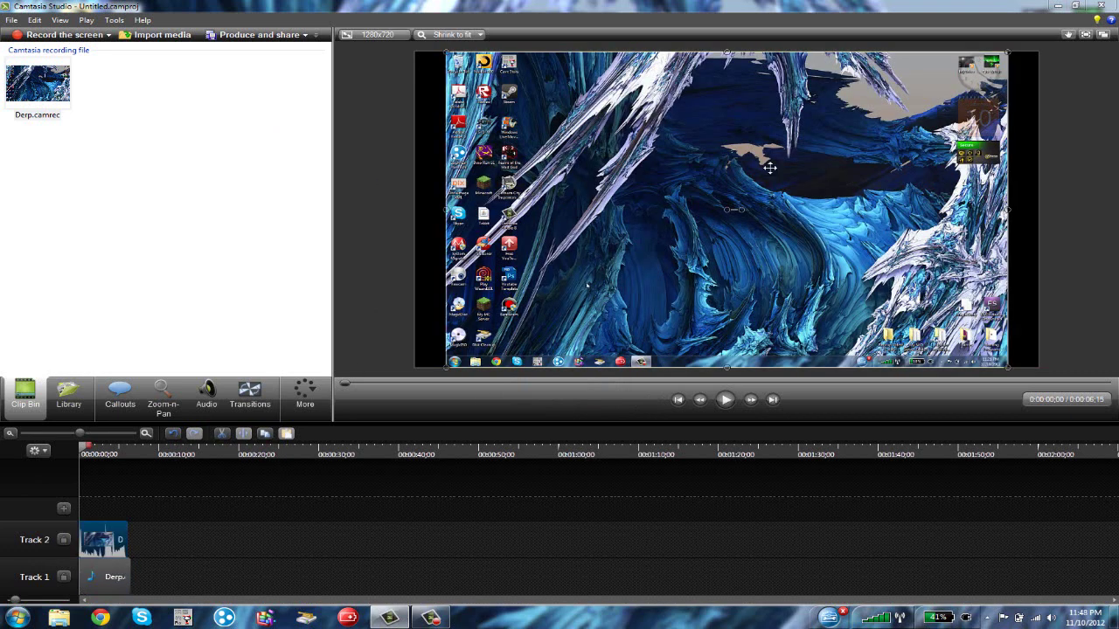
mouse_move(735, 200)
mouse_down()
mouse_move(744, 210)
mouse_move(736, 200)
mouse_up()
Scale the recording to 76% in Zoom-n-Pan so it nearly fills the frame.
click(162, 404)
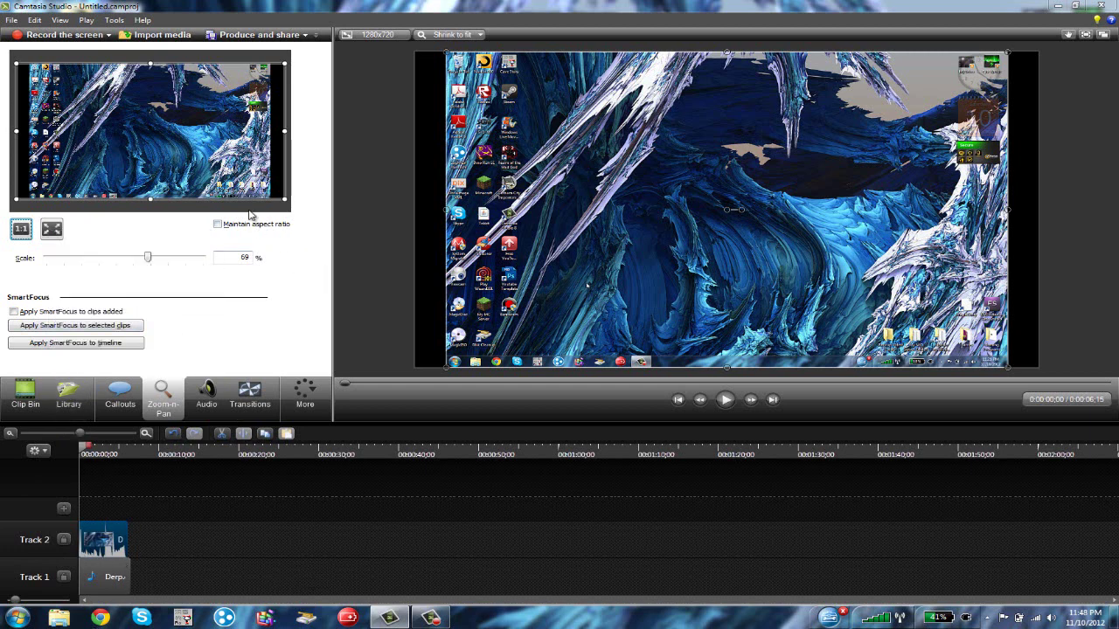
drag(285, 131, 285, 131)
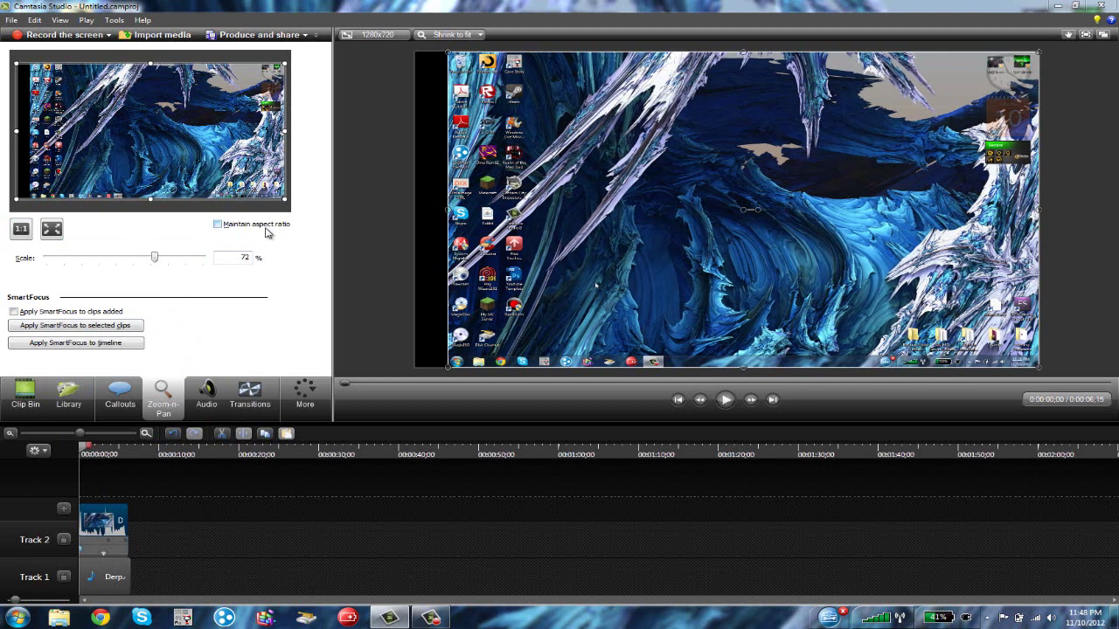
drag(17, 131, 11, 132)
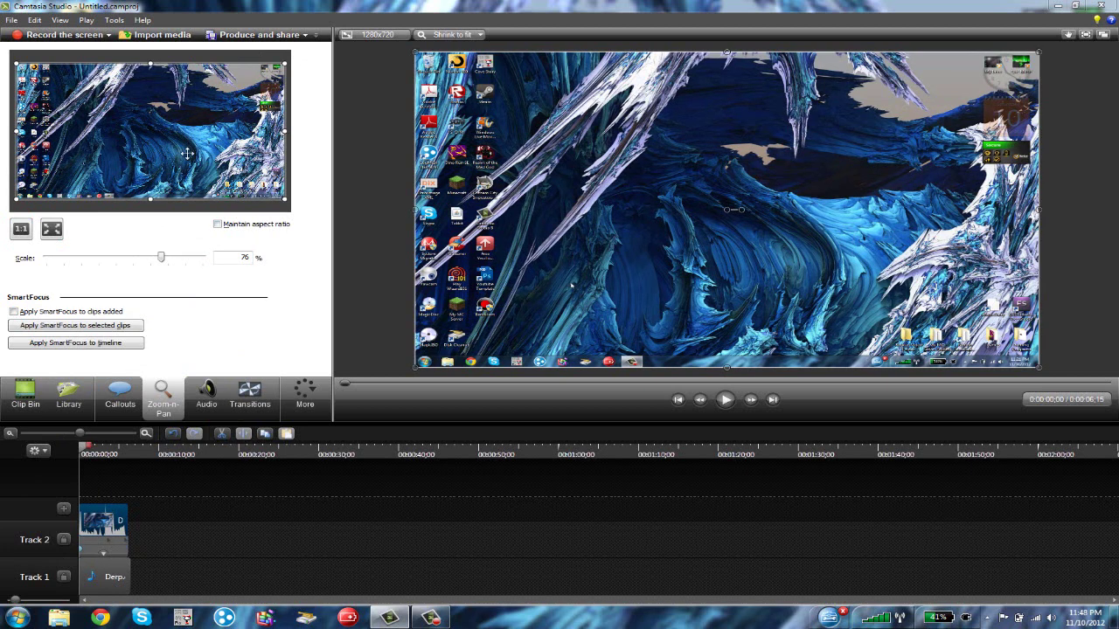
Start a new production preset based on HD 720p, named HD Test 720p.
click(236, 35)
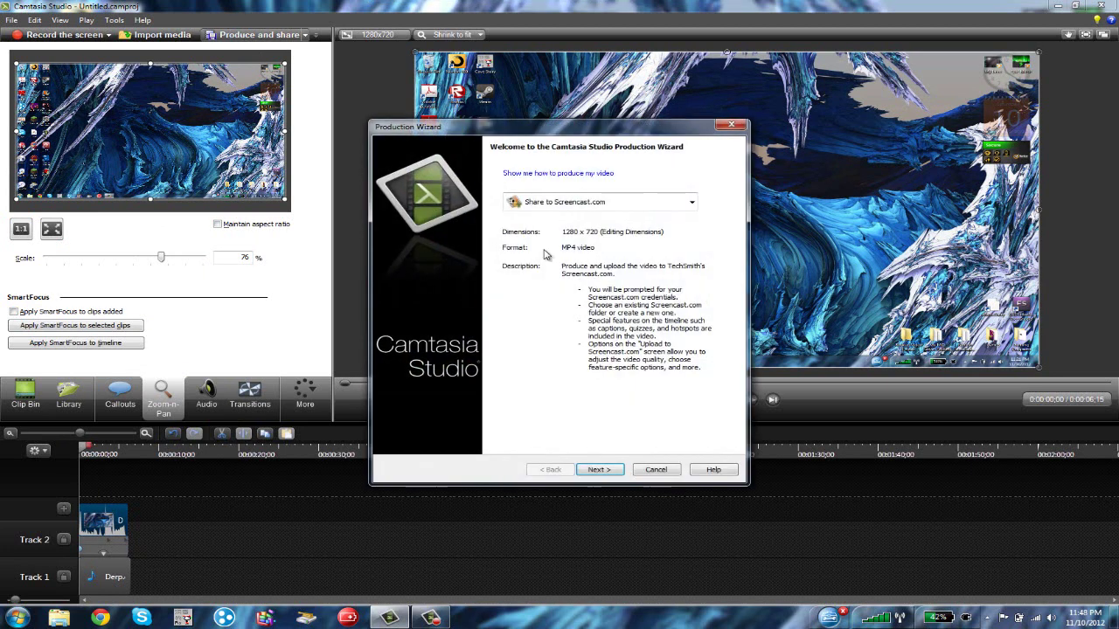
click(575, 208)
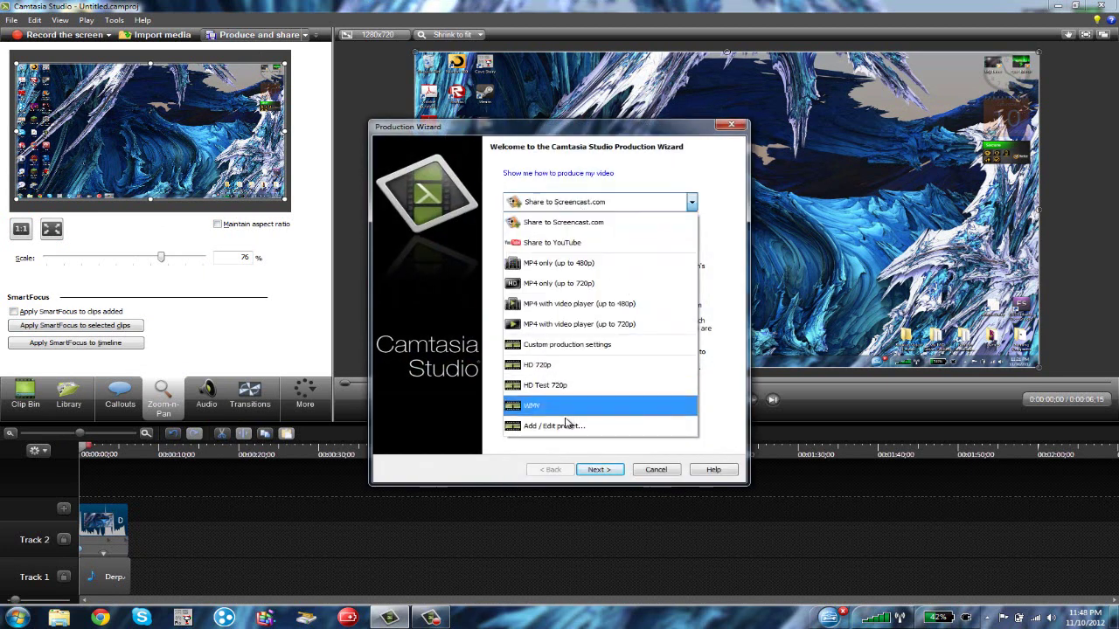
click(572, 222)
click(585, 201)
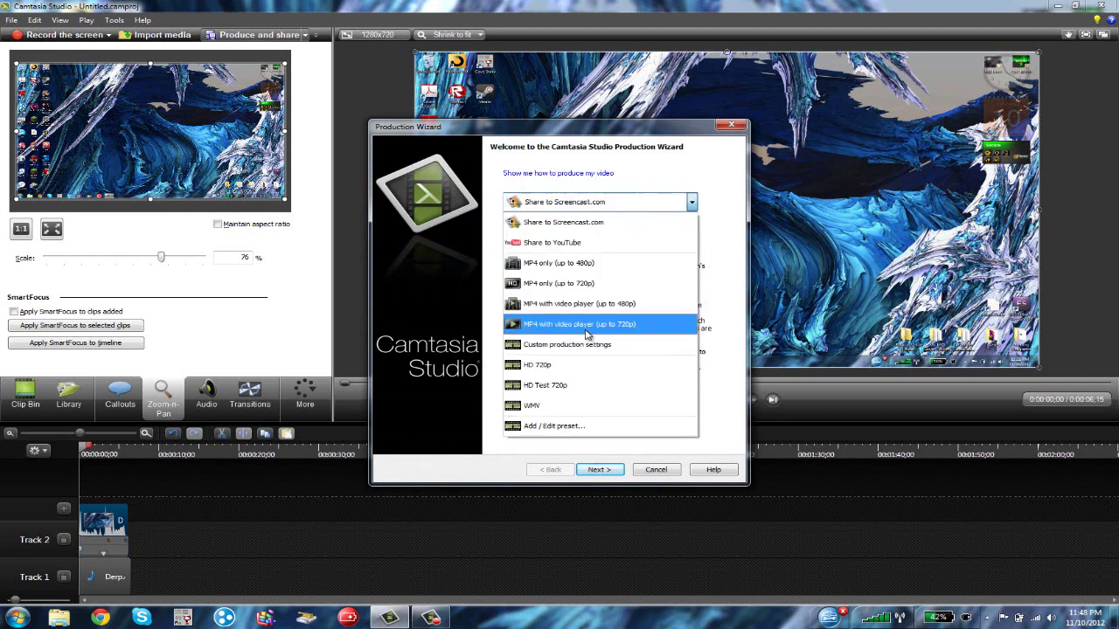
click(568, 429)
click(565, 208)
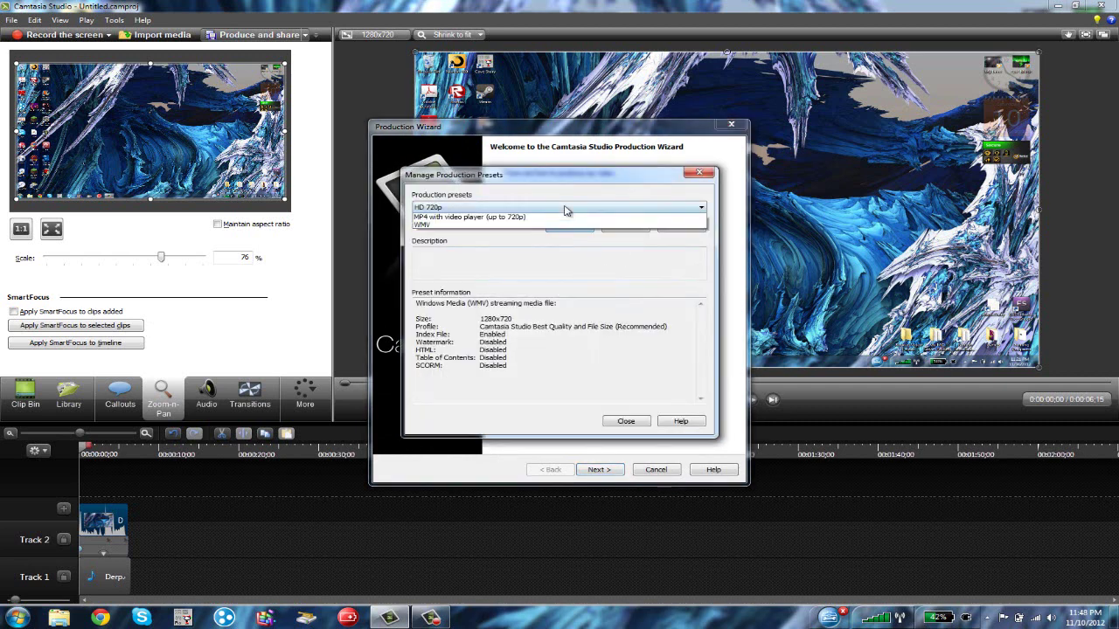
click(568, 215)
click(619, 226)
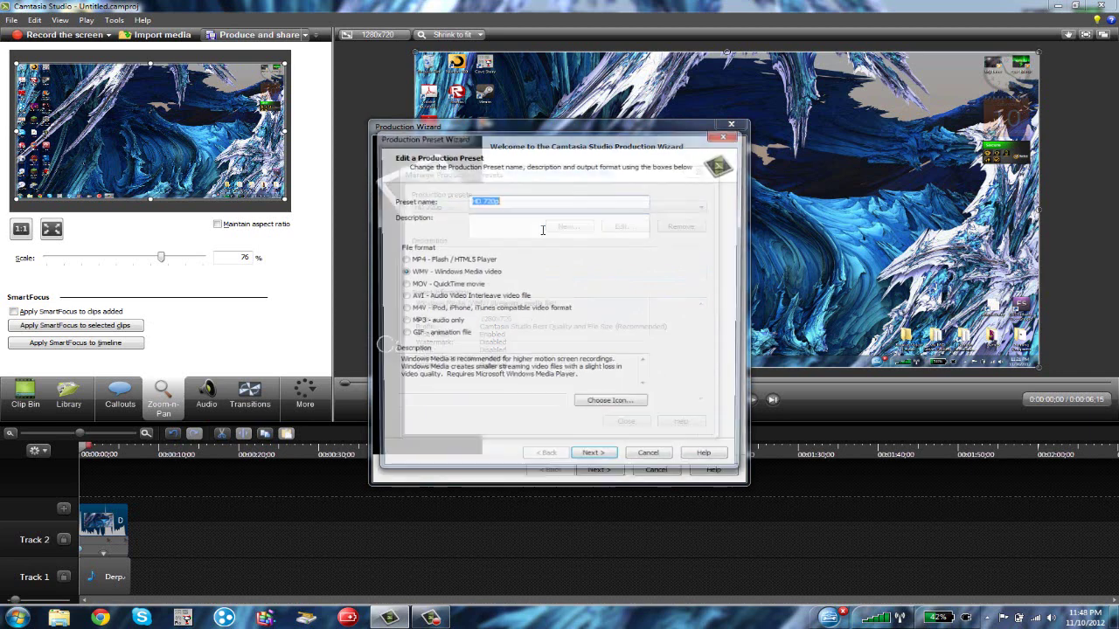
text(H)
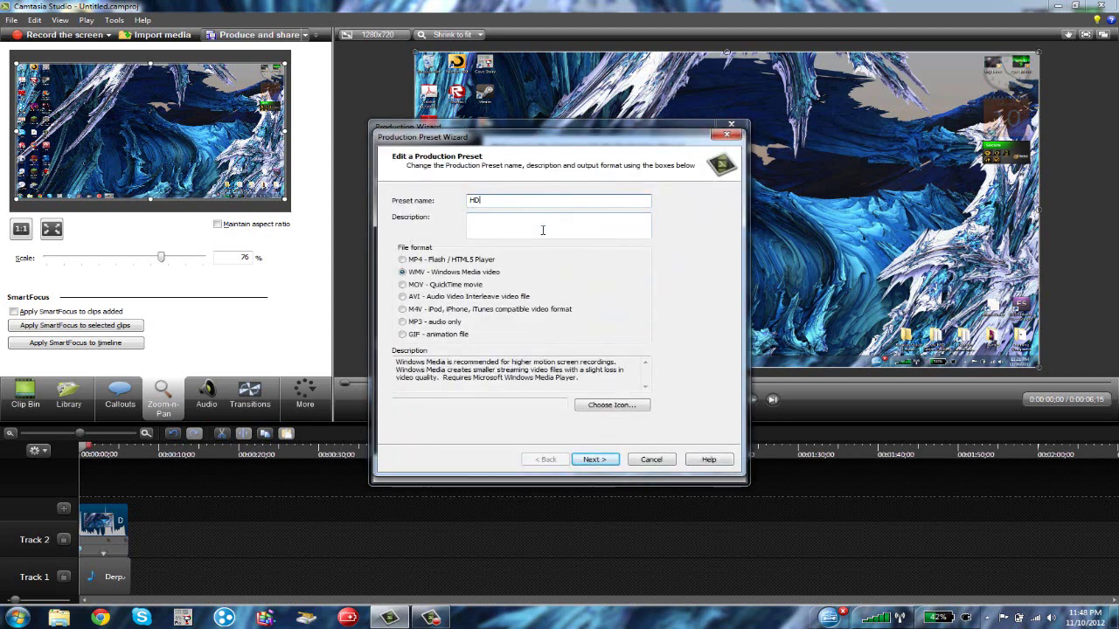
text(D)
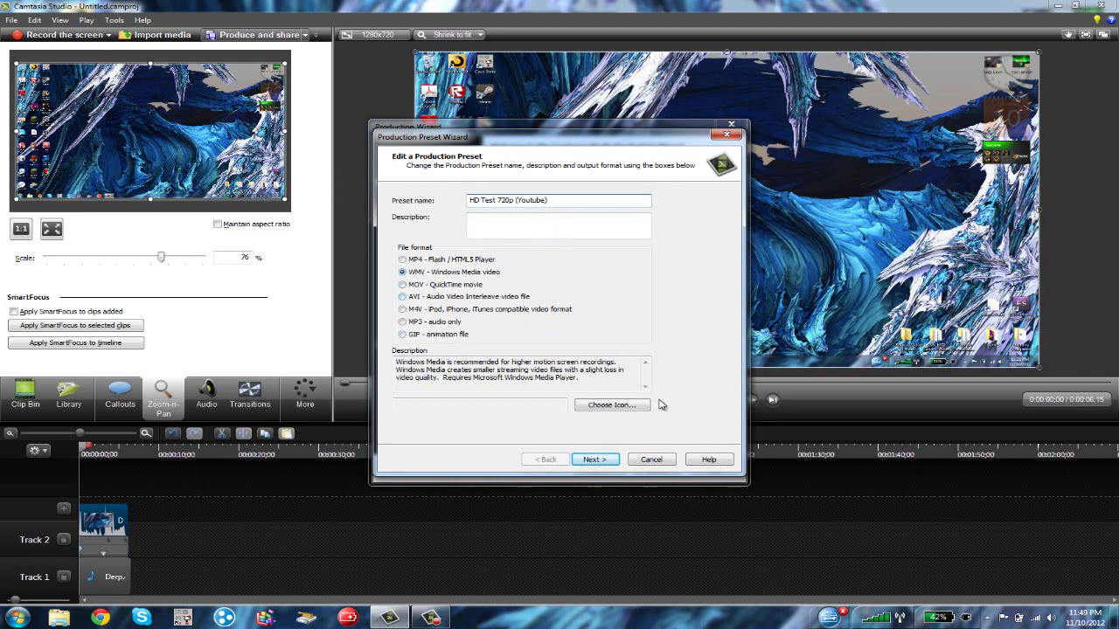
Keep the recommended Windows Media encoding profile and finish creating the preset.
click(603, 460)
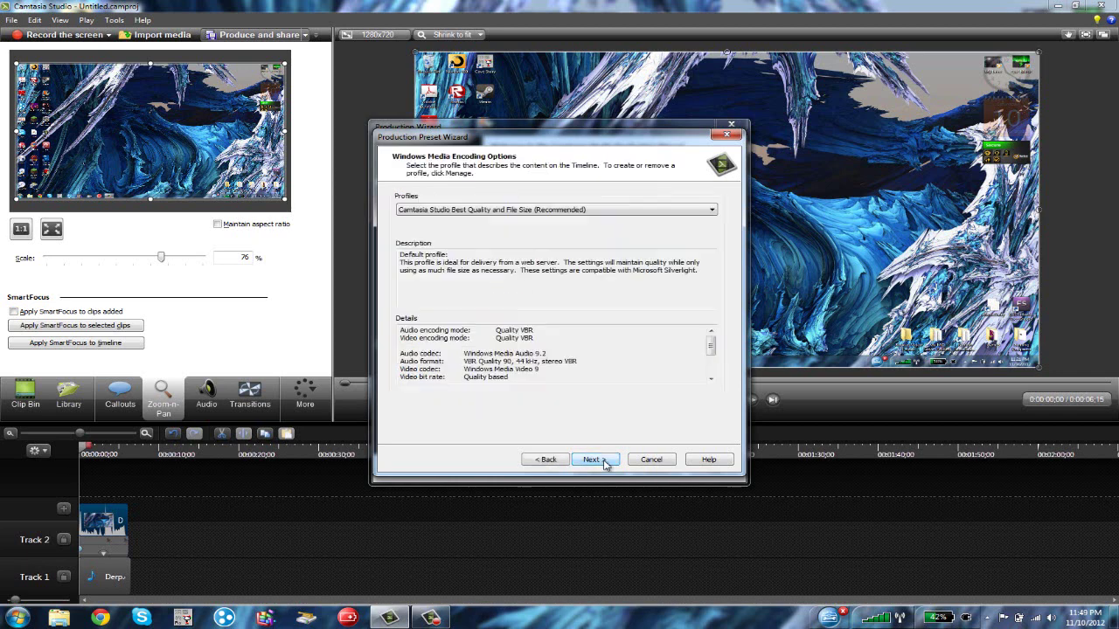
click(450, 214)
click(427, 220)
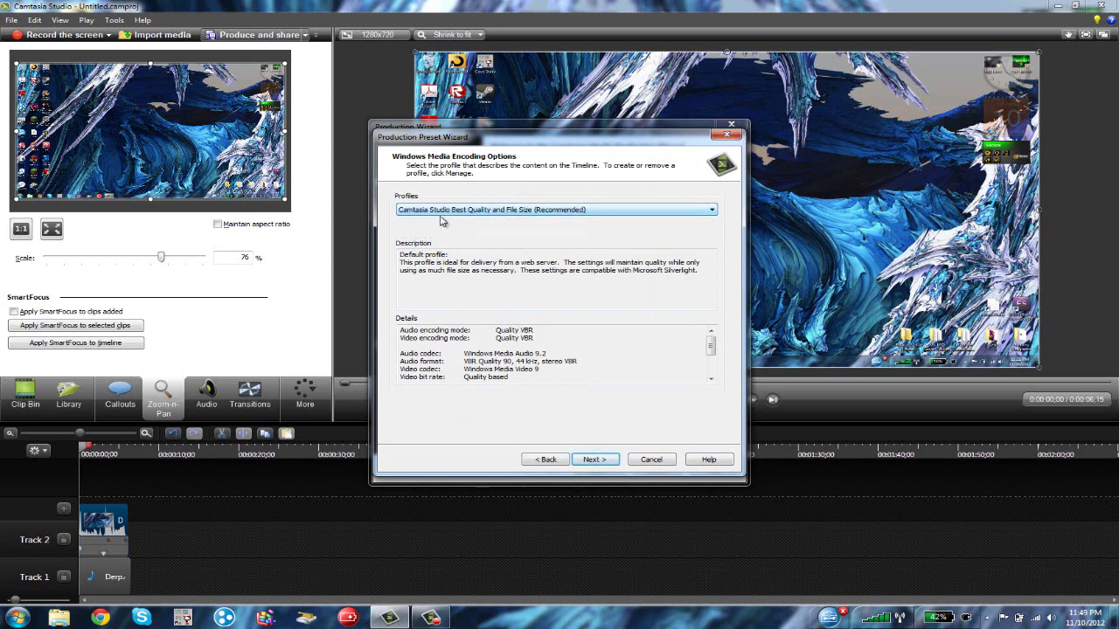
click(601, 462)
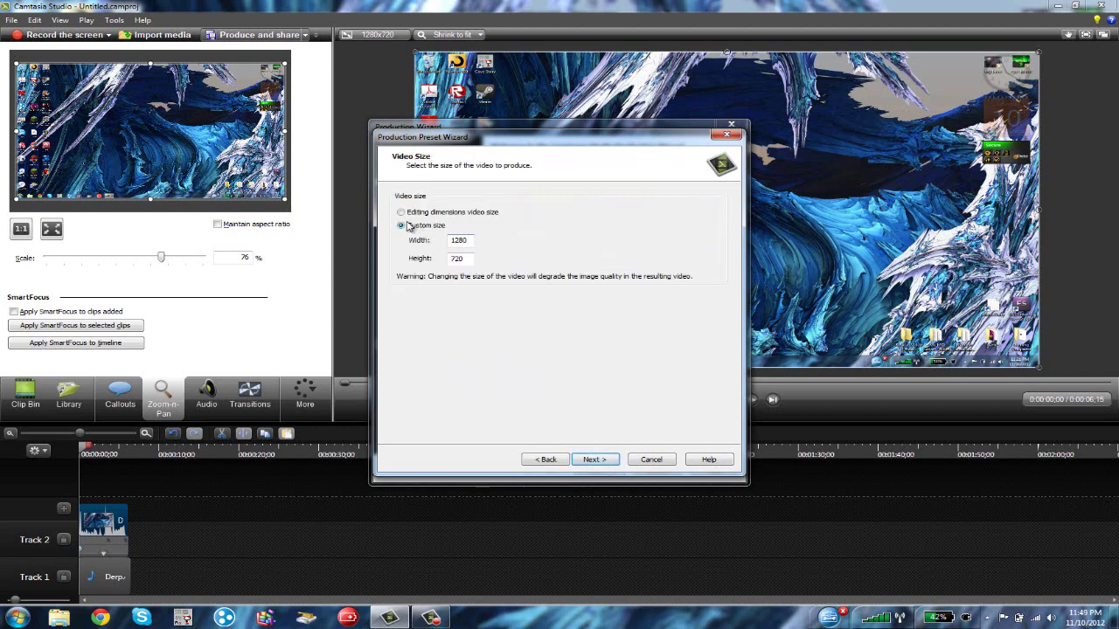
click(602, 462)
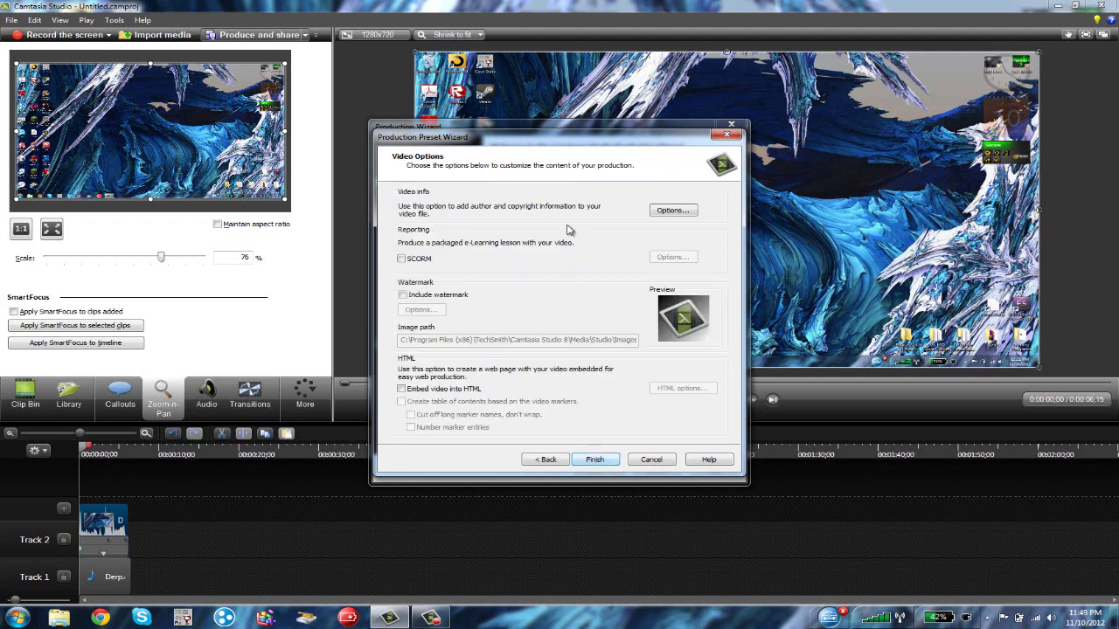
click(593, 467)
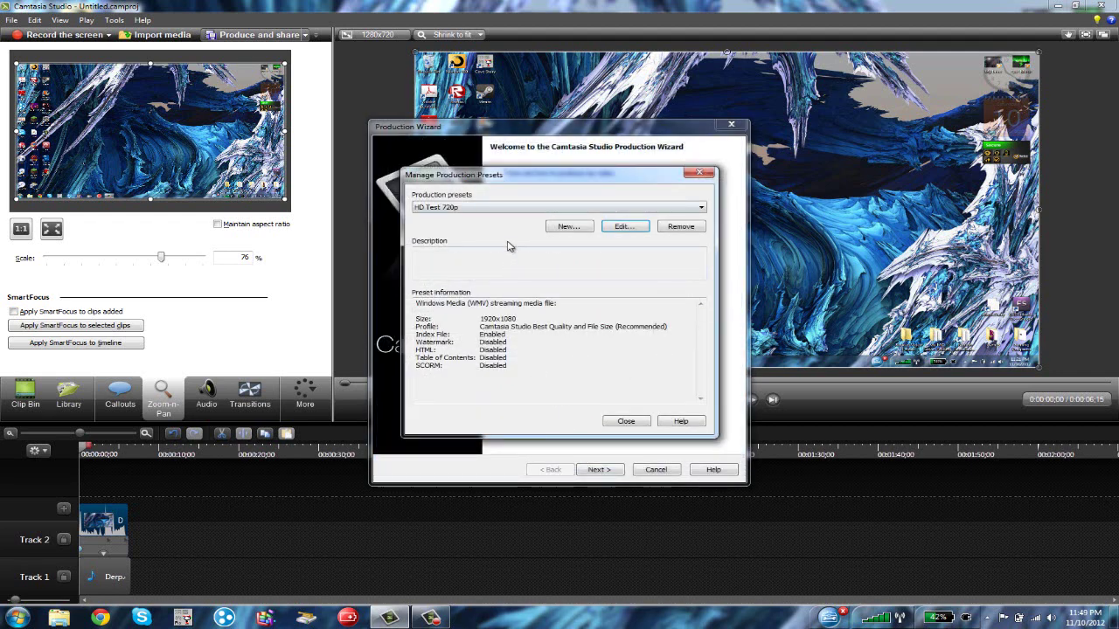
Select the HD Test 720p (Youtube) preset for this production.
click(472, 210)
click(473, 211)
click(473, 208)
click(464, 225)
click(464, 210)
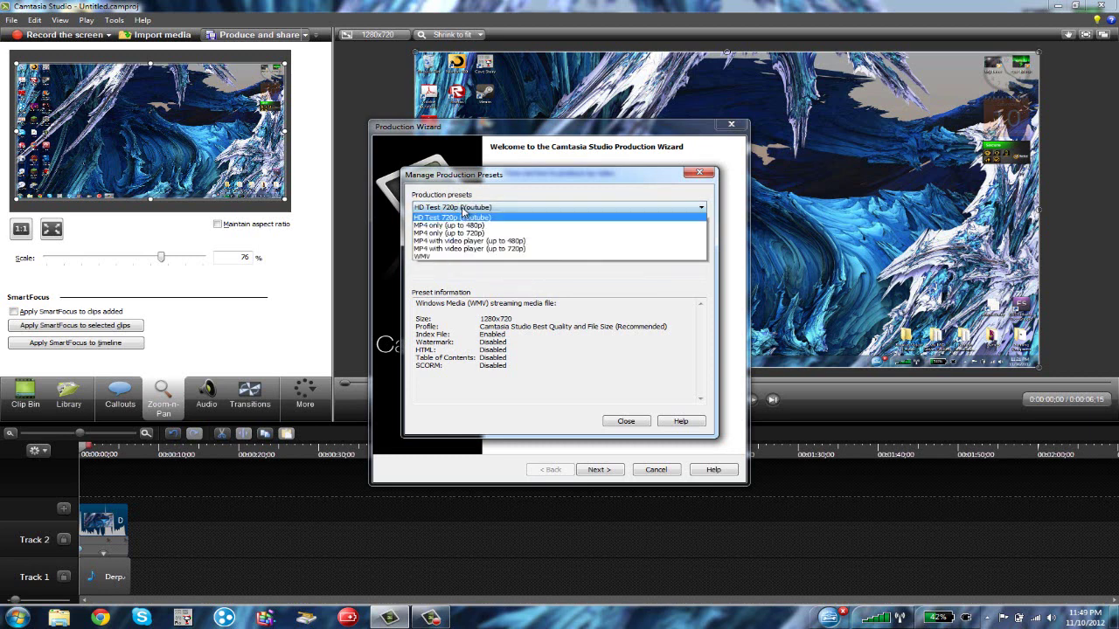
click(463, 226)
click(626, 422)
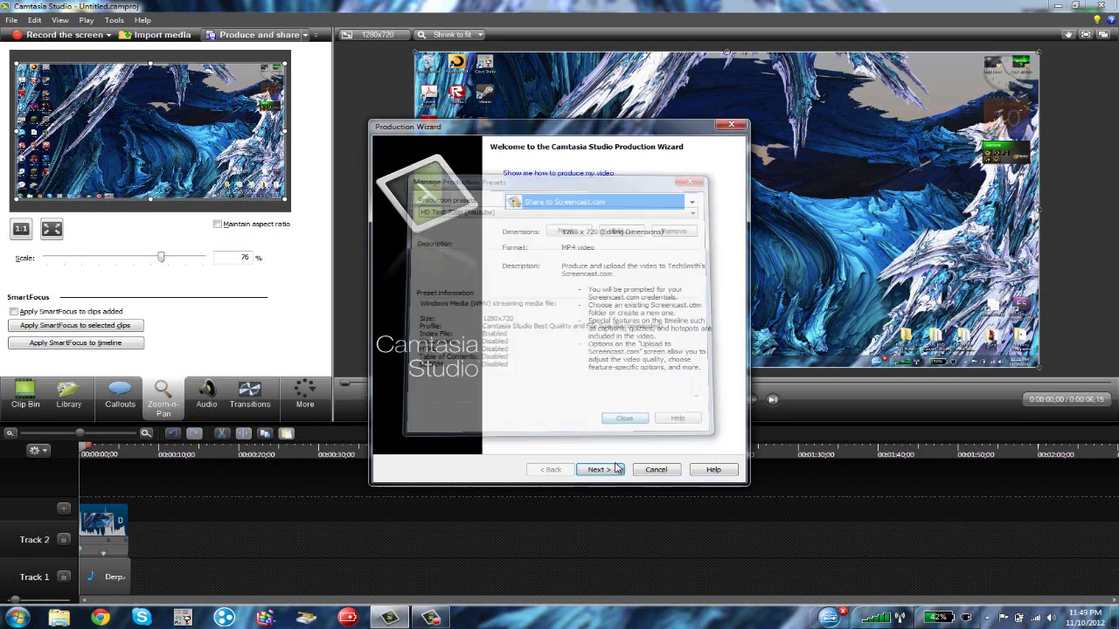
click(568, 202)
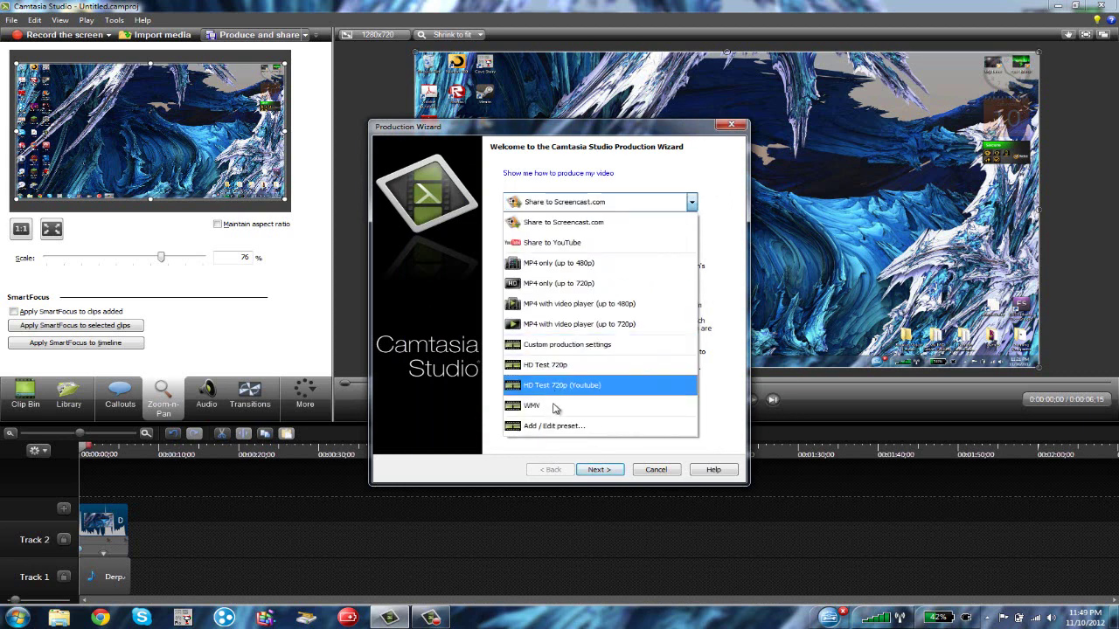
click(569, 390)
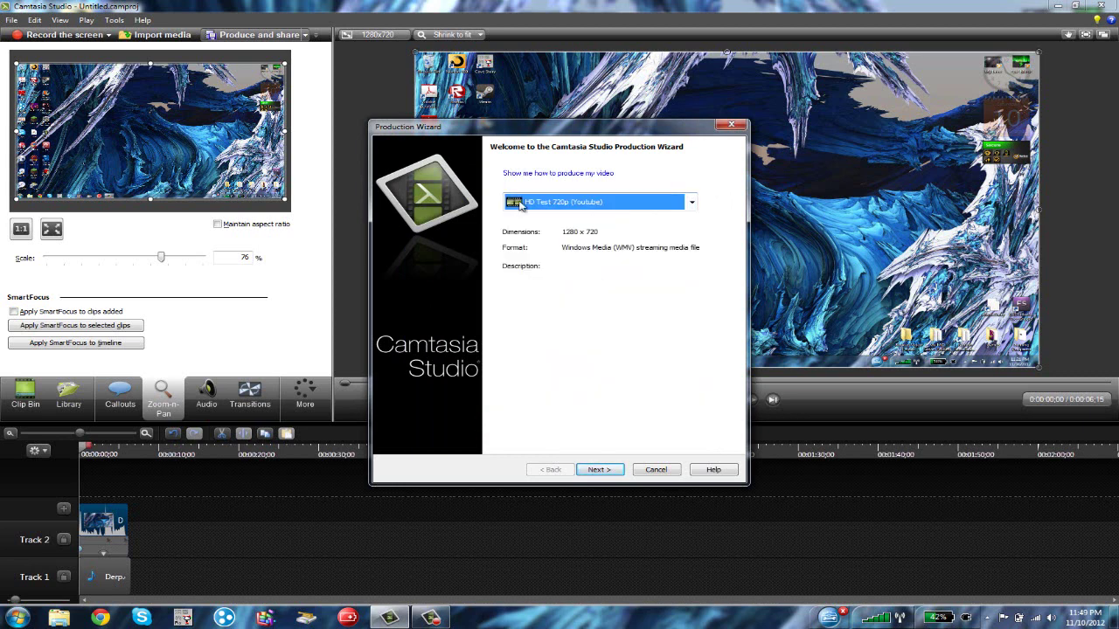
Save to My Videos! without sub-folders, name the production Depy Tesy, and start rendering.
click(602, 475)
click(465, 251)
double_click(445, 203)
text(Depy Tesy)
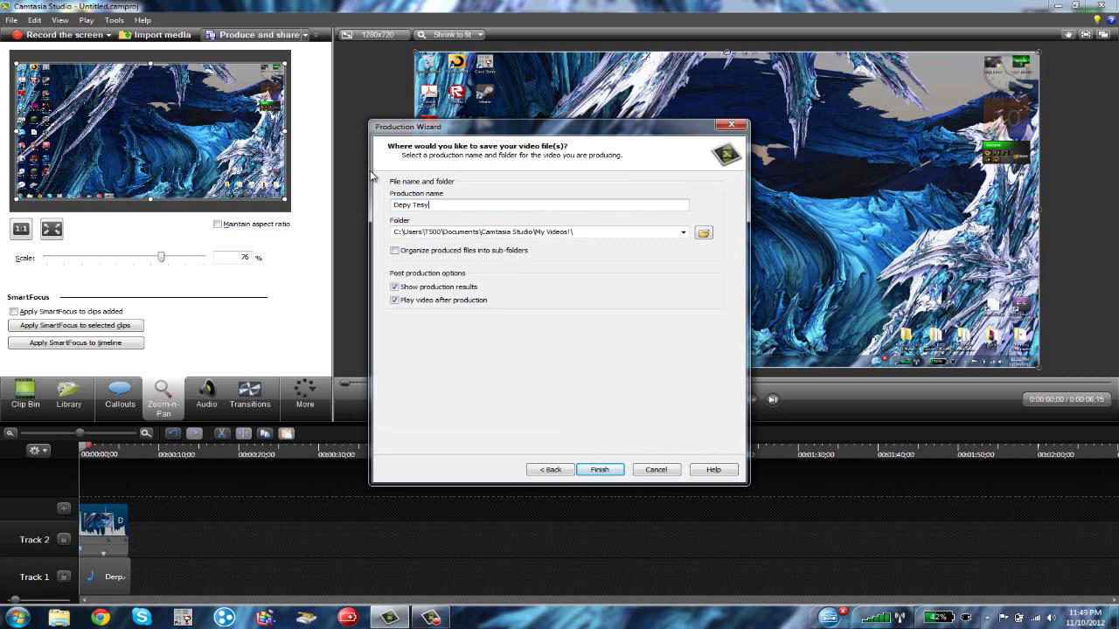
key(Return)
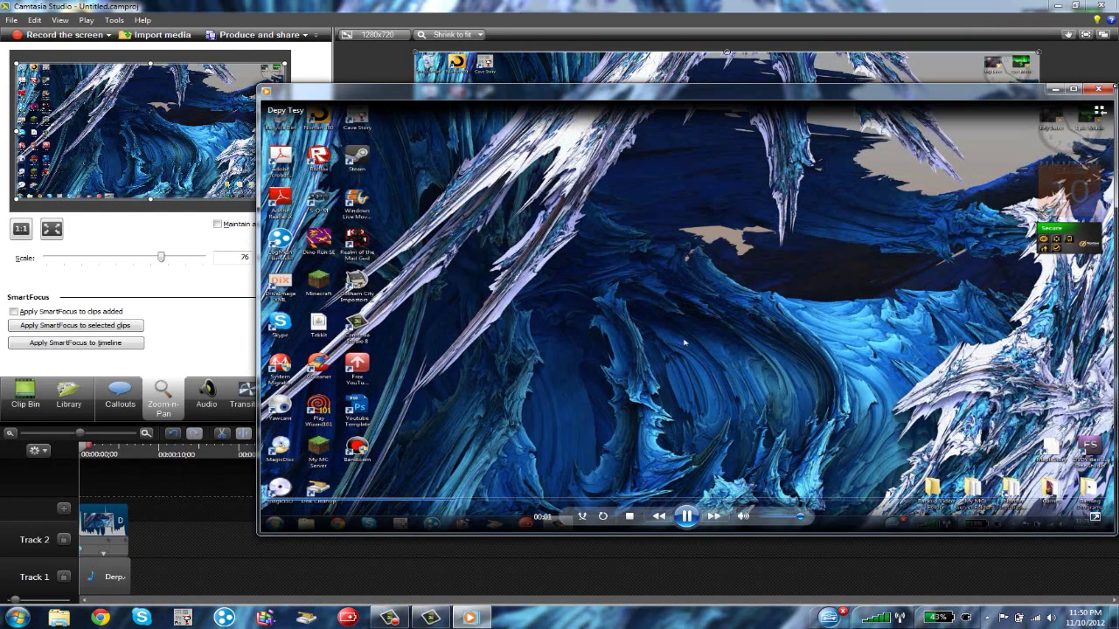
Close the playback of the rendered Depy Tesy.wmv to reveal the Production Results.
click(1098, 89)
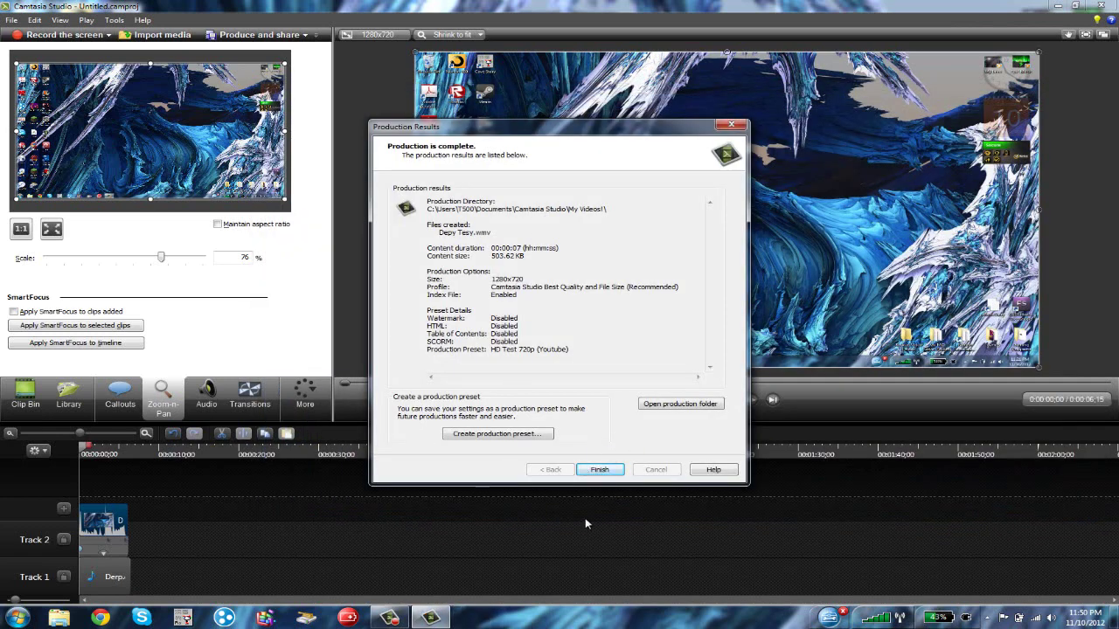
Finish production, quit Camtasia without saving Untitled.camproj, and open Windows Explorer.
click(599, 470)
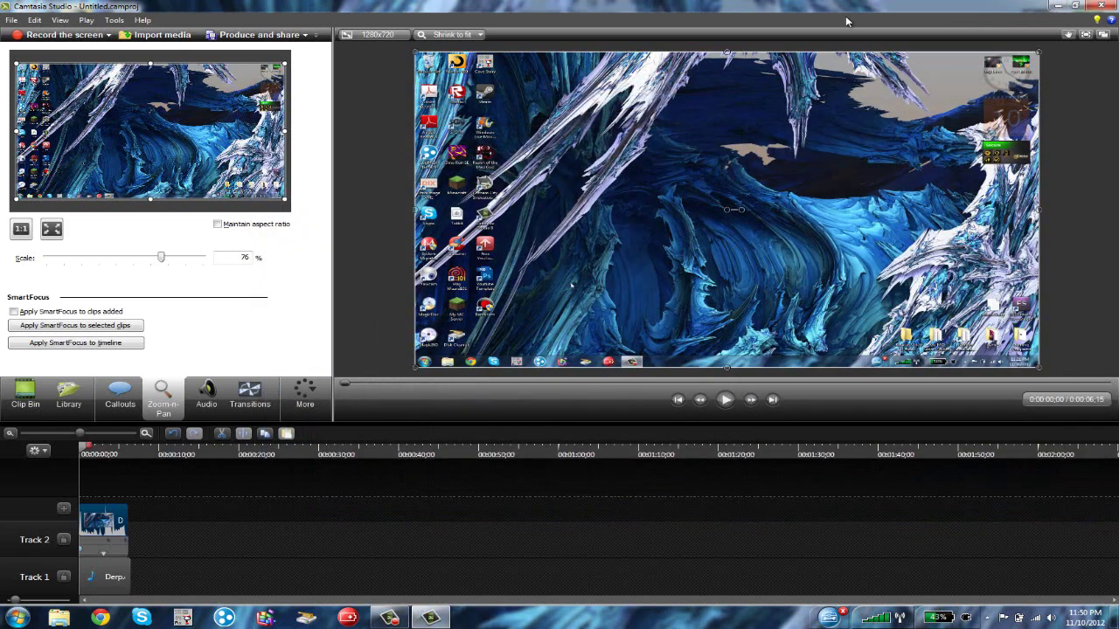
click(1100, 5)
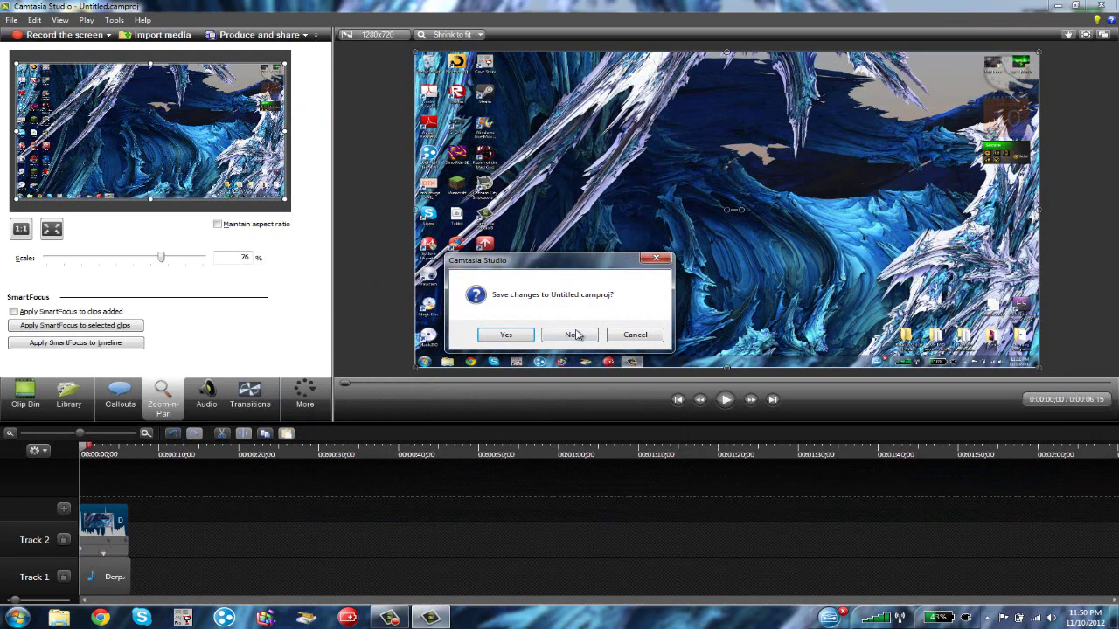
click(570, 336)
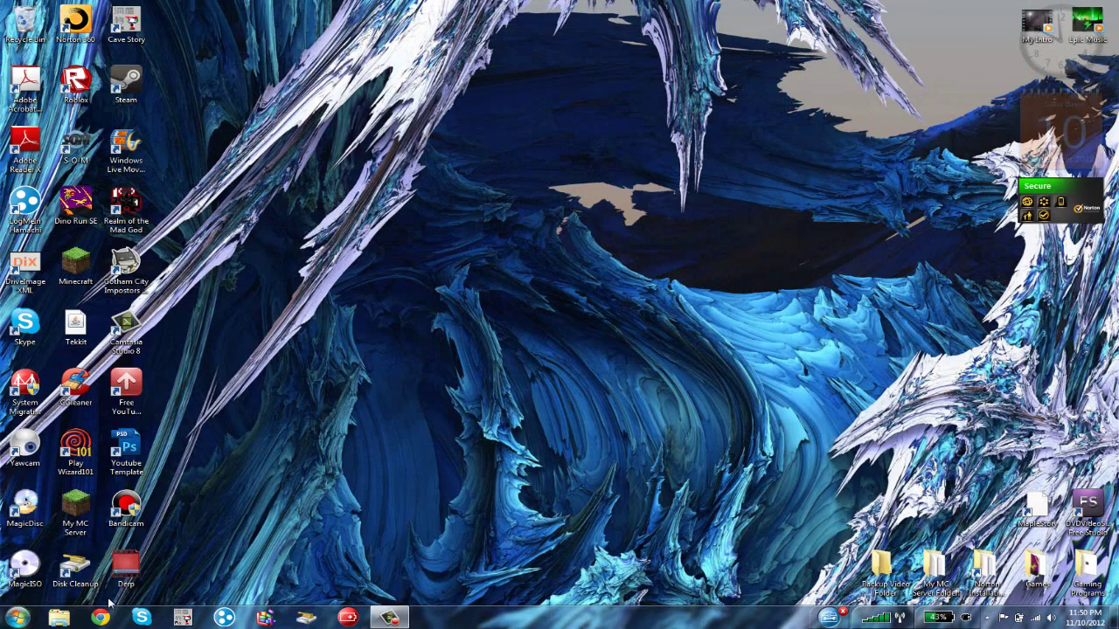
click(17, 618)
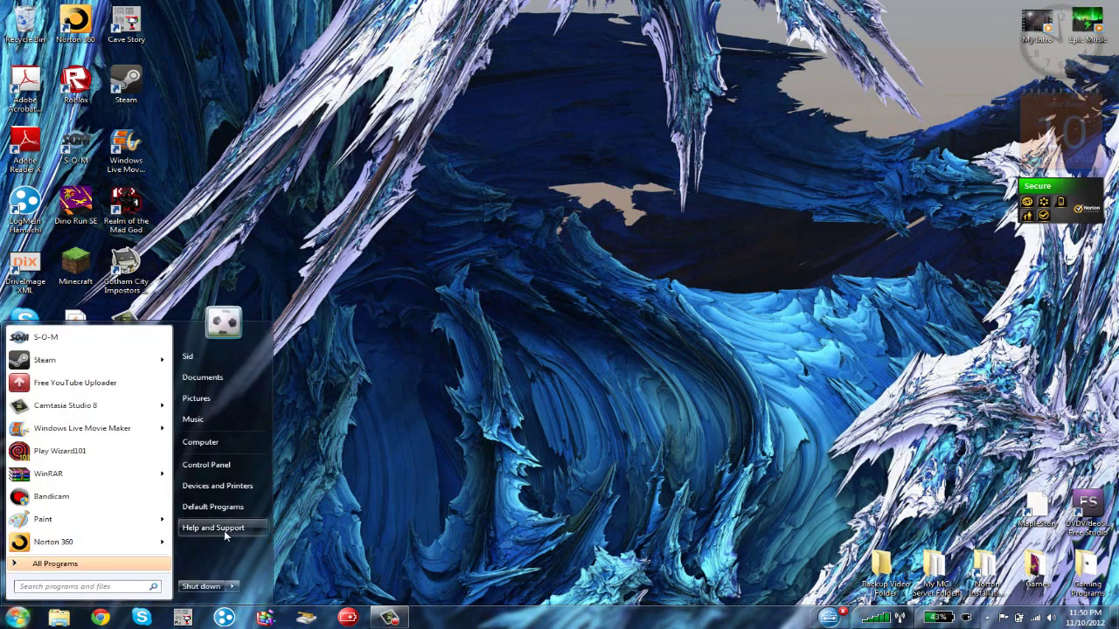
click(59, 618)
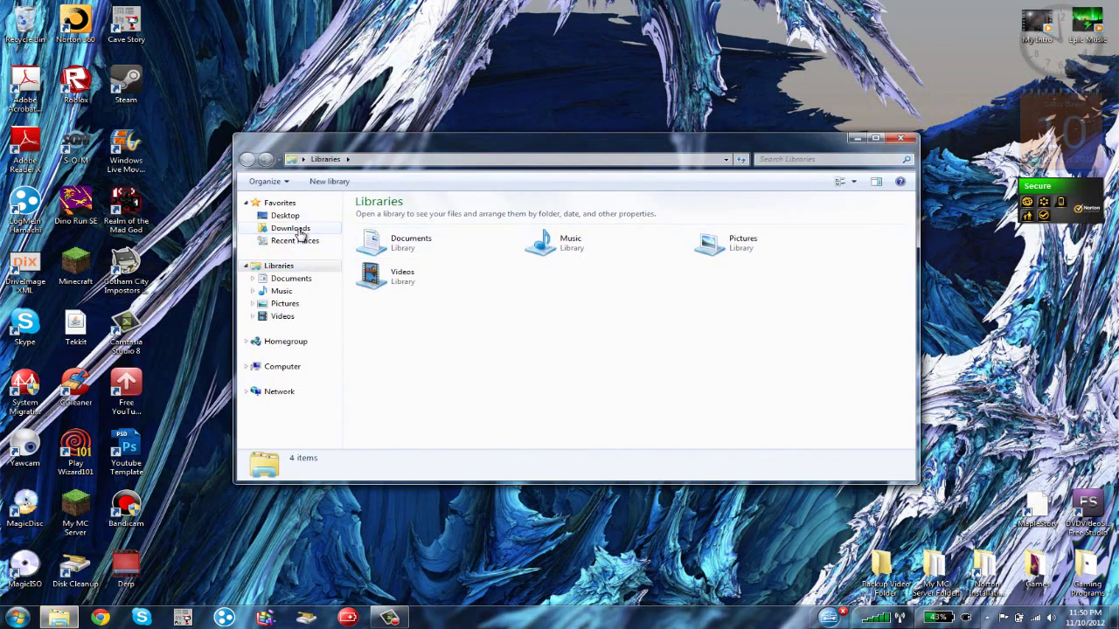
Navigate to Documents > Camtasia Studio > My Videos!
click(284, 278)
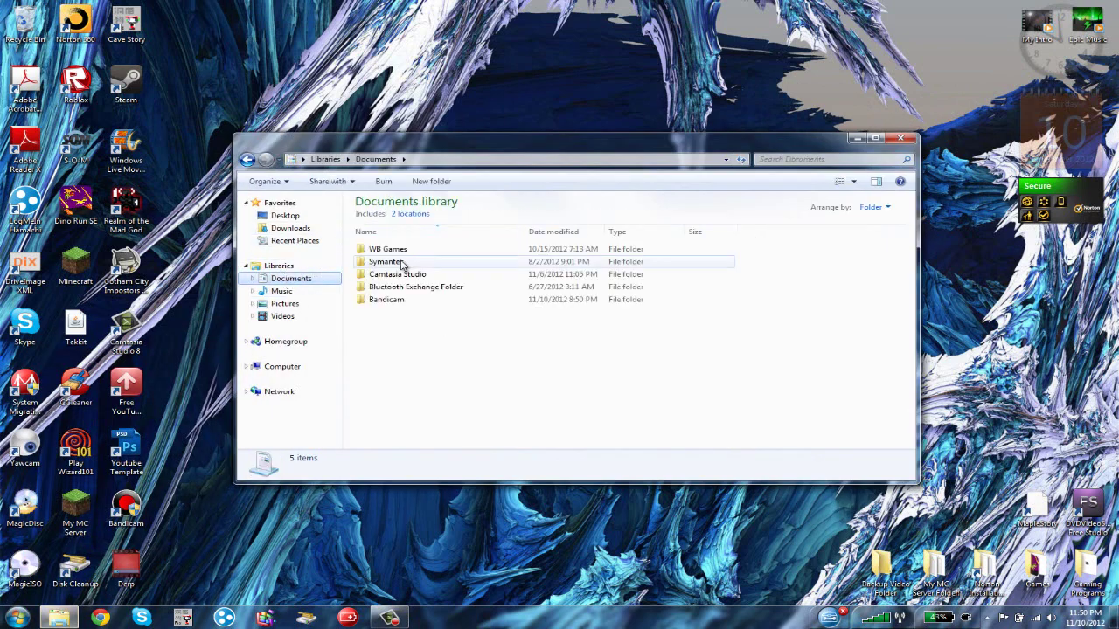
double_click(400, 274)
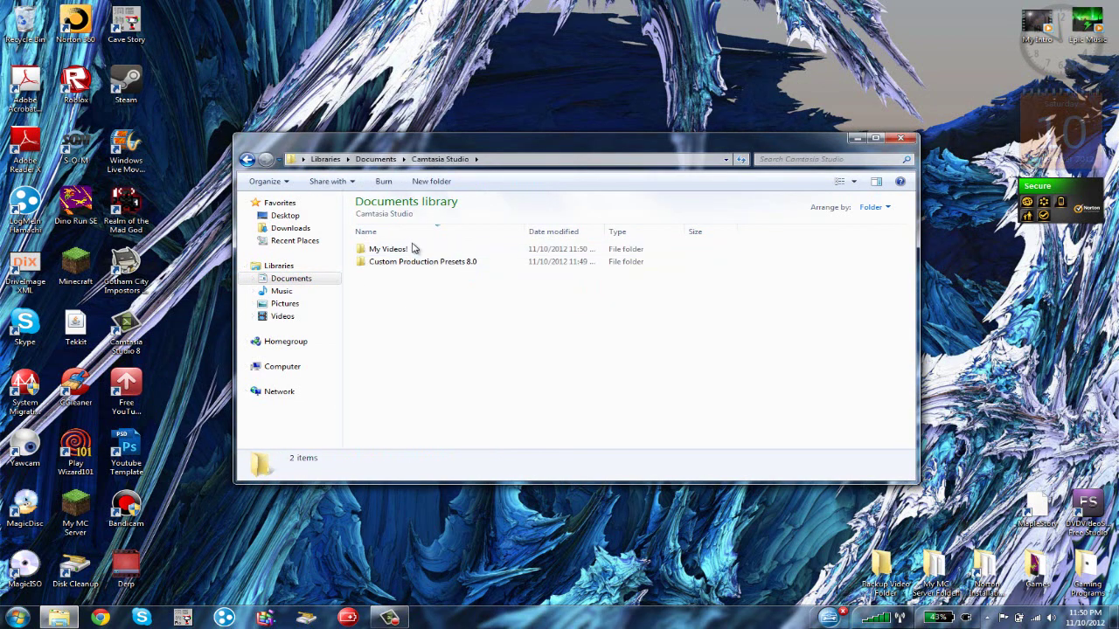
double_click(413, 251)
Delete the Test and Derp Test videos, then play Depy Tesy.
click(380, 251)
right_click(380, 251)
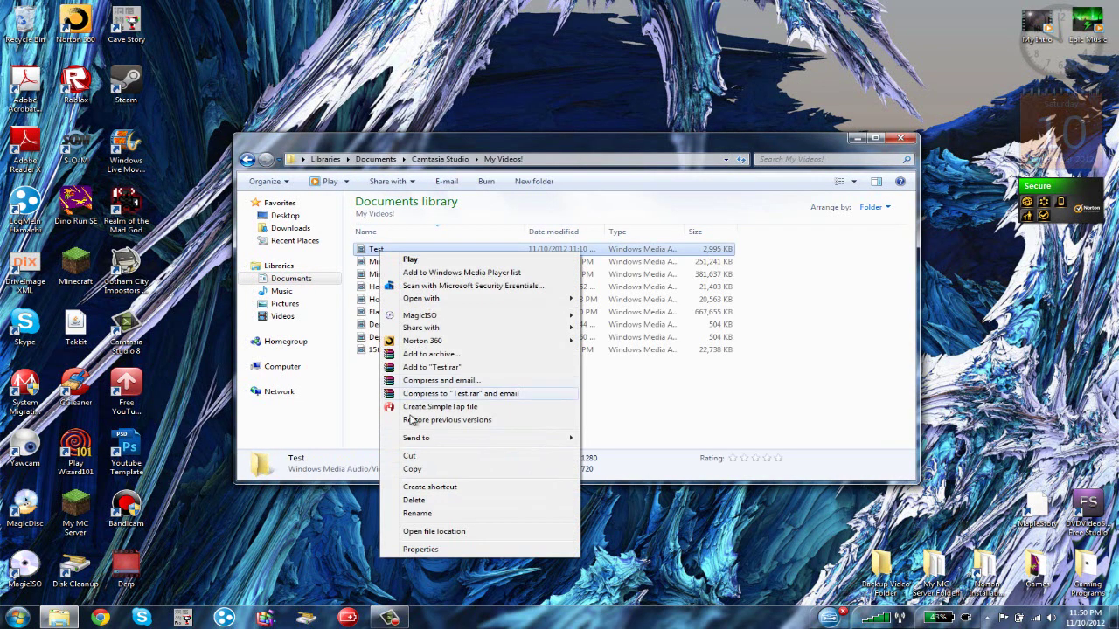
click(414, 500)
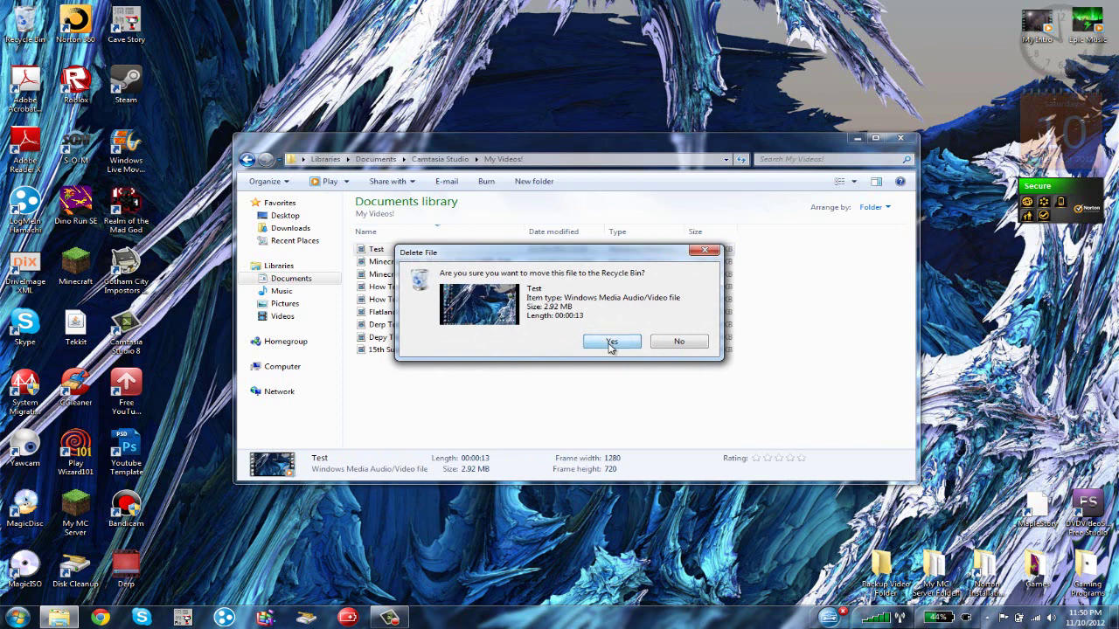
click(615, 343)
right_click(391, 317)
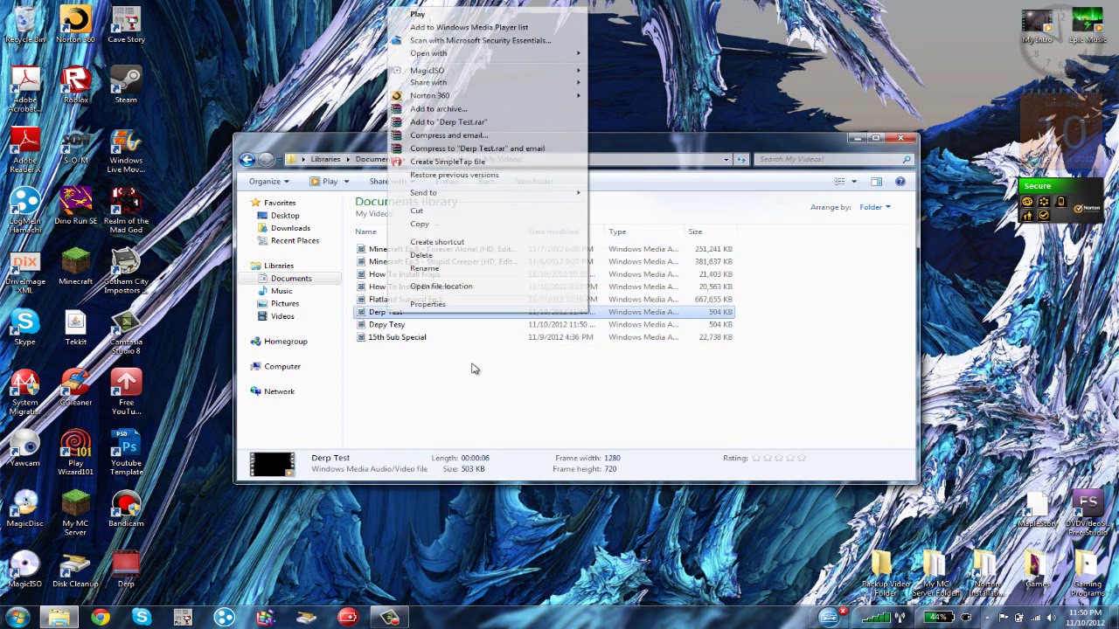
click(452, 254)
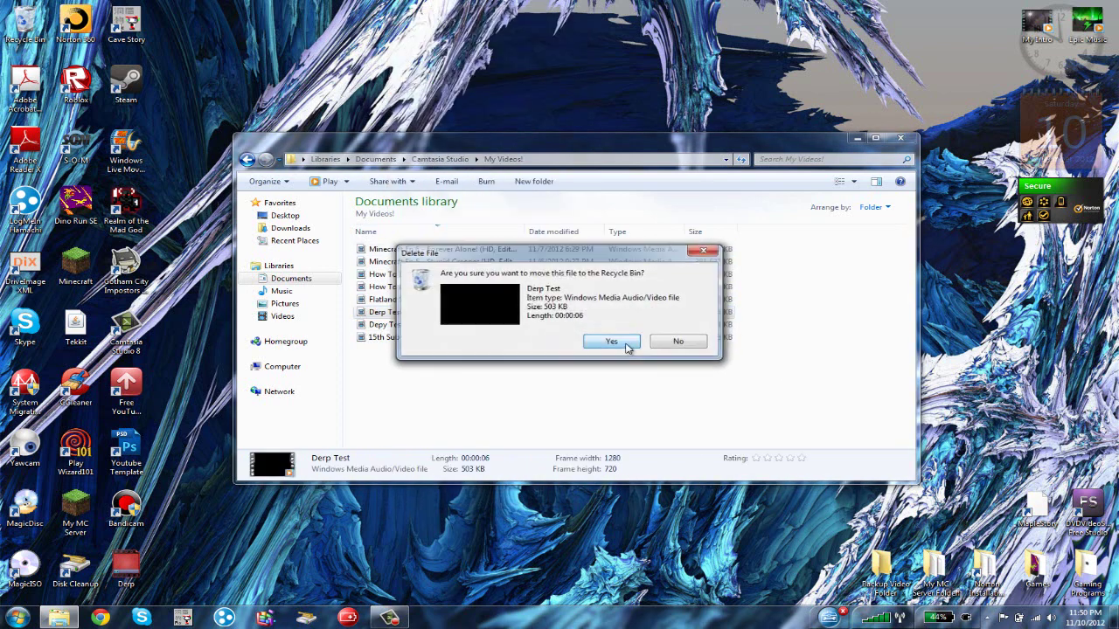
click(622, 341)
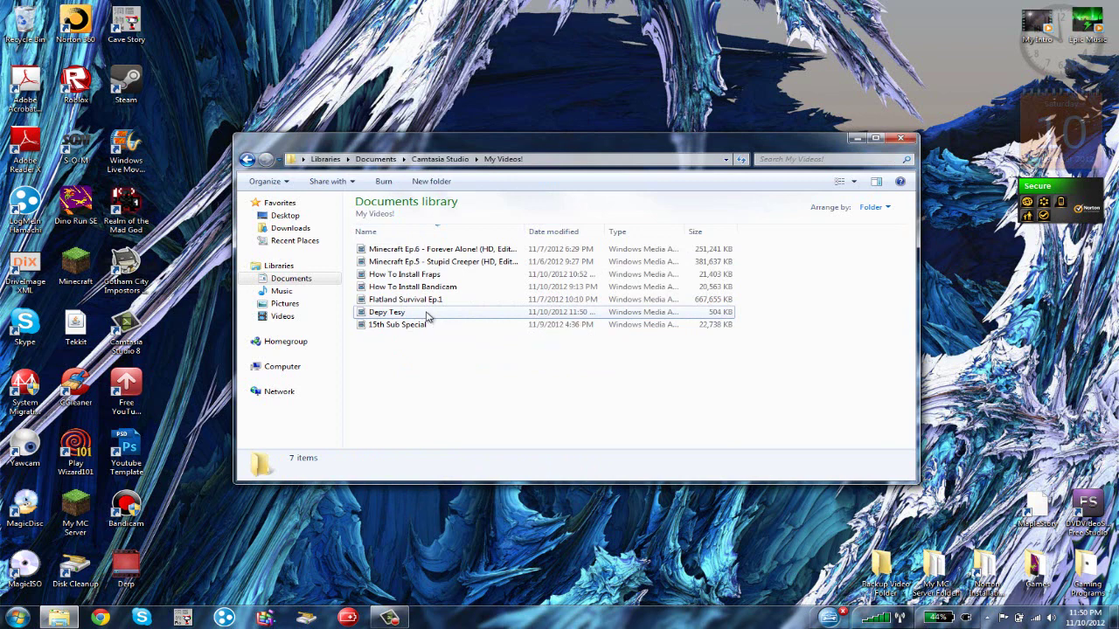
double_click(427, 313)
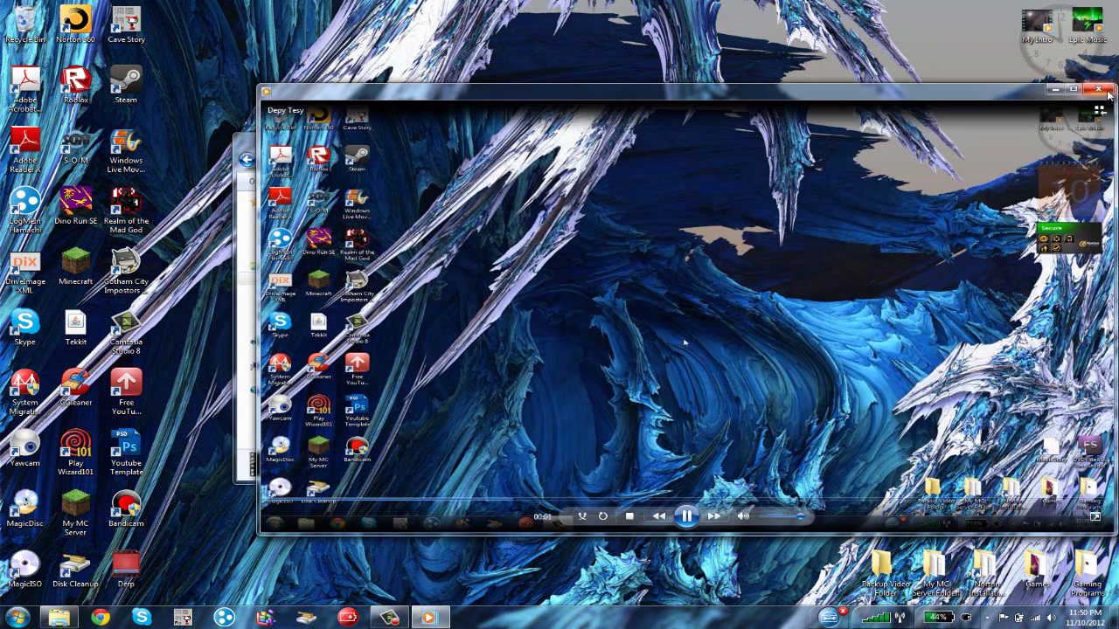
Rename the Depy Tesy video to Derpy Test and preview it.
click(1106, 91)
right_click(547, 314)
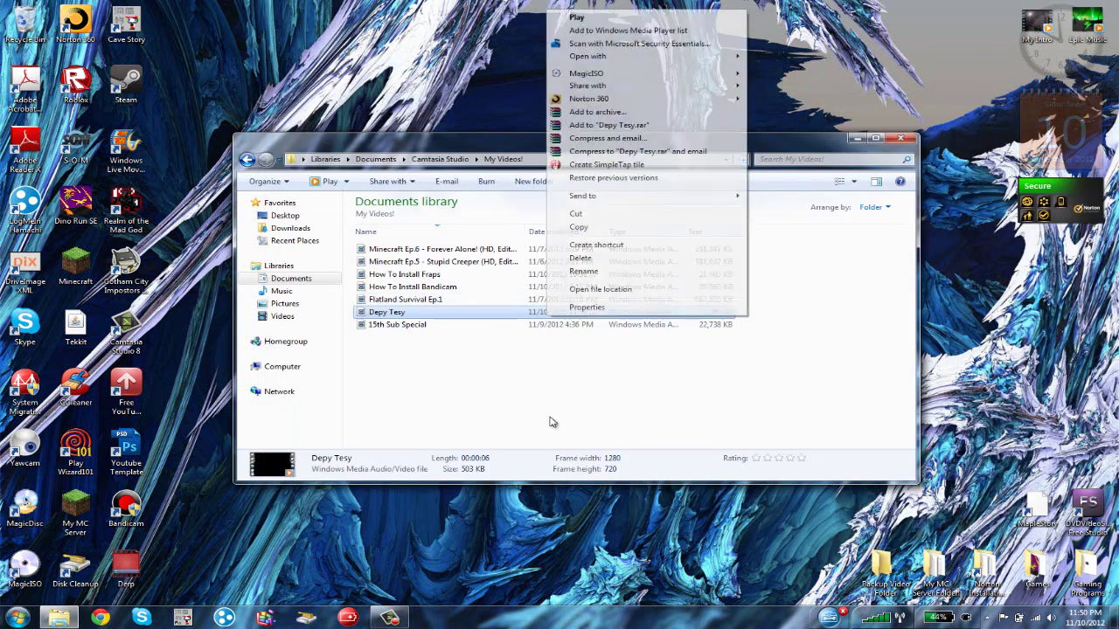
click(584, 272)
key(BackSpace)
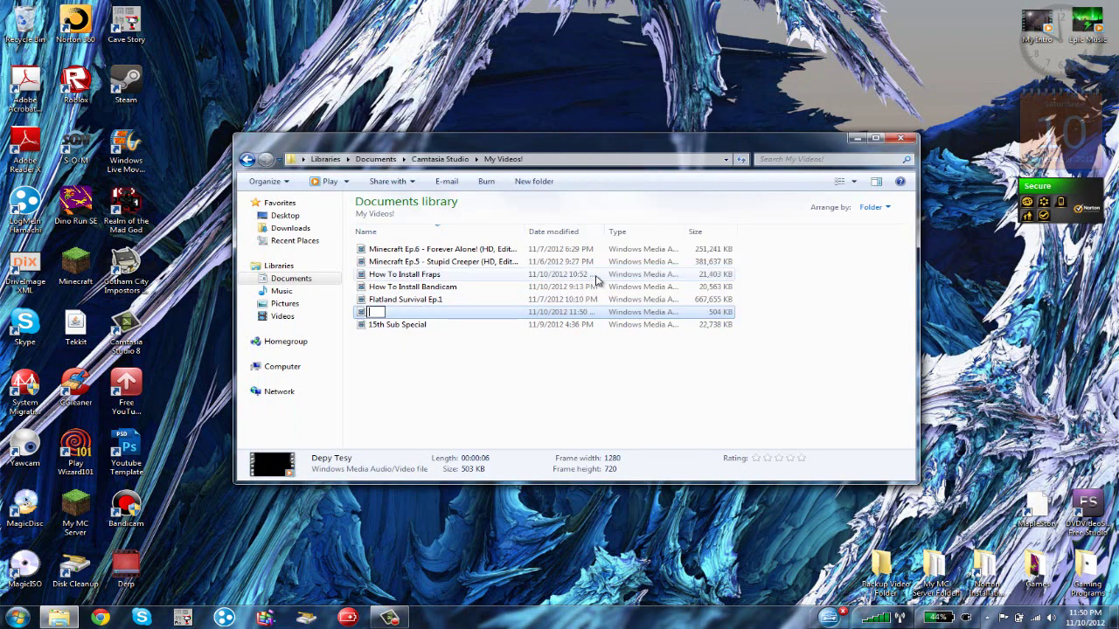
text(Derpy Tesst)
key(Return)
right_click(483, 318)
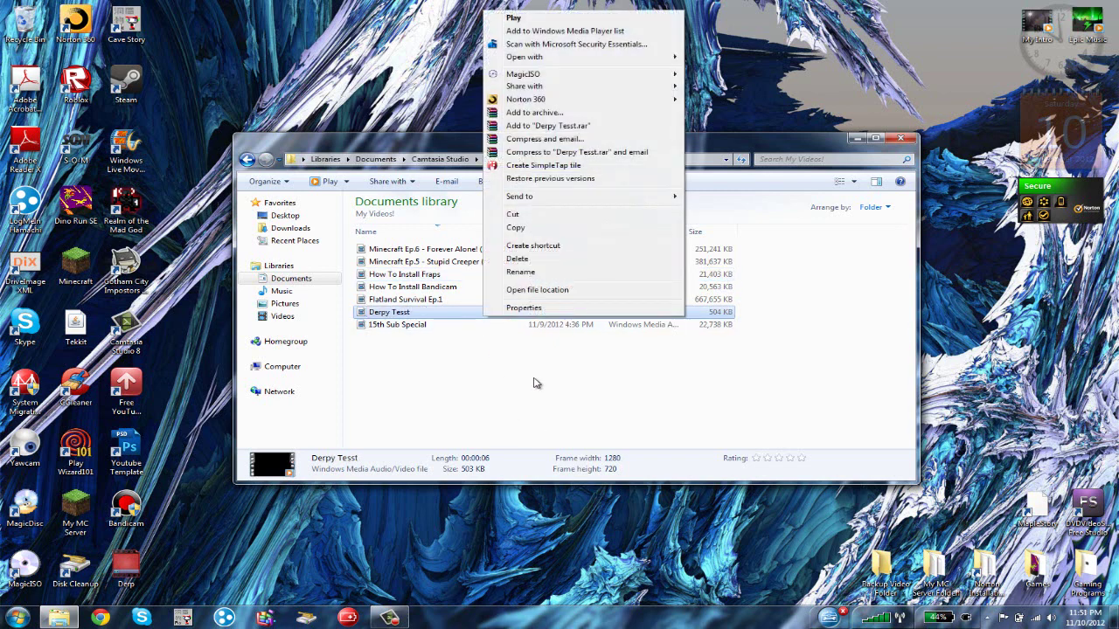
click(525, 272)
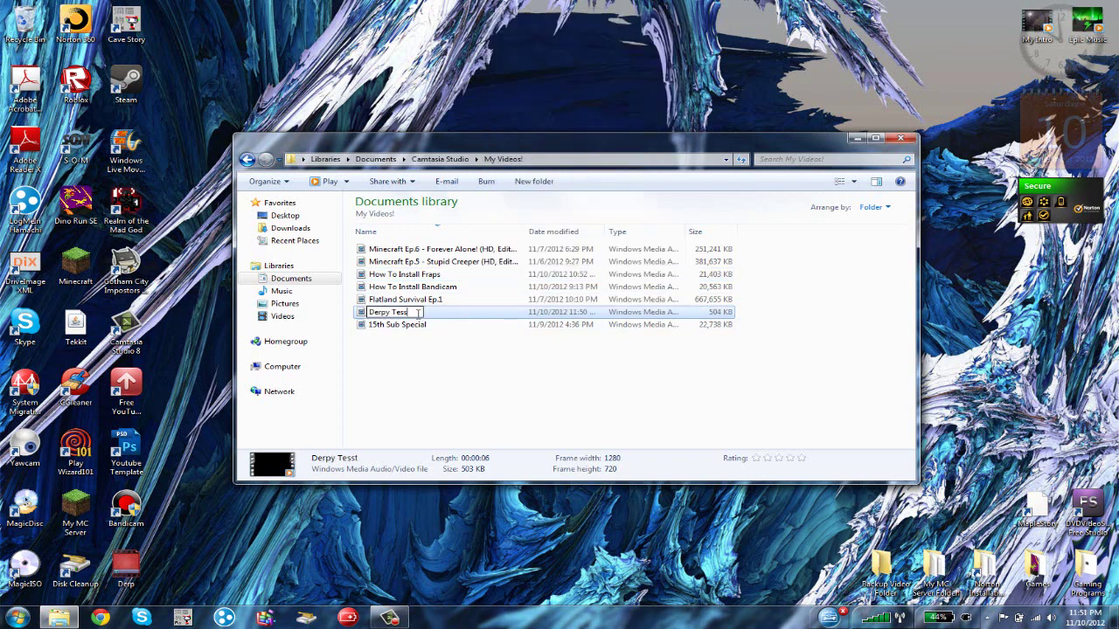
key(Return)
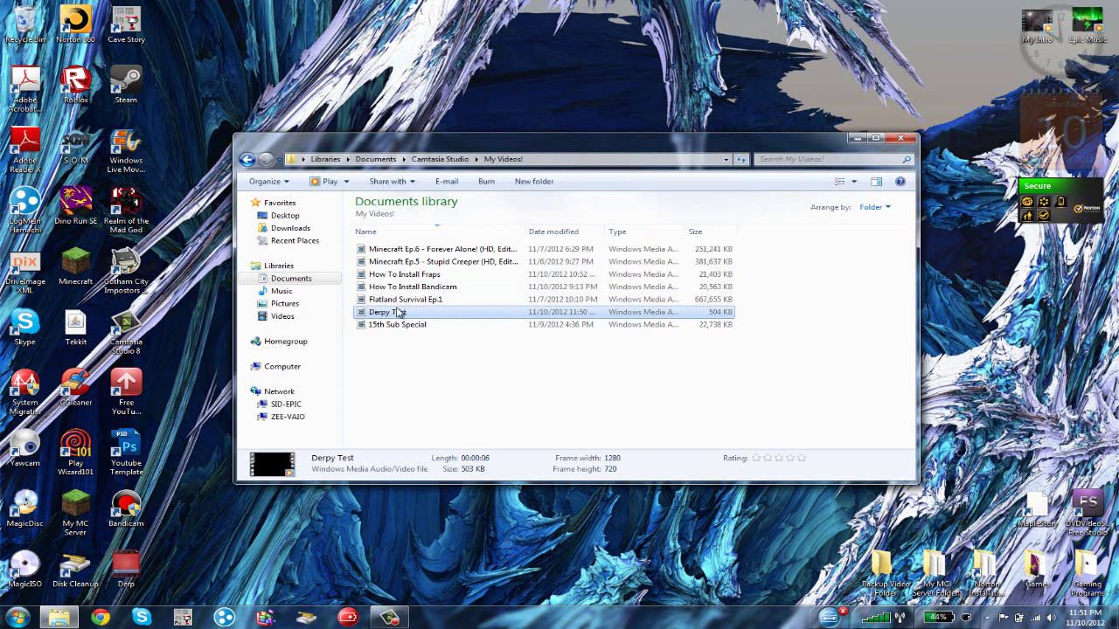
double_click(401, 313)
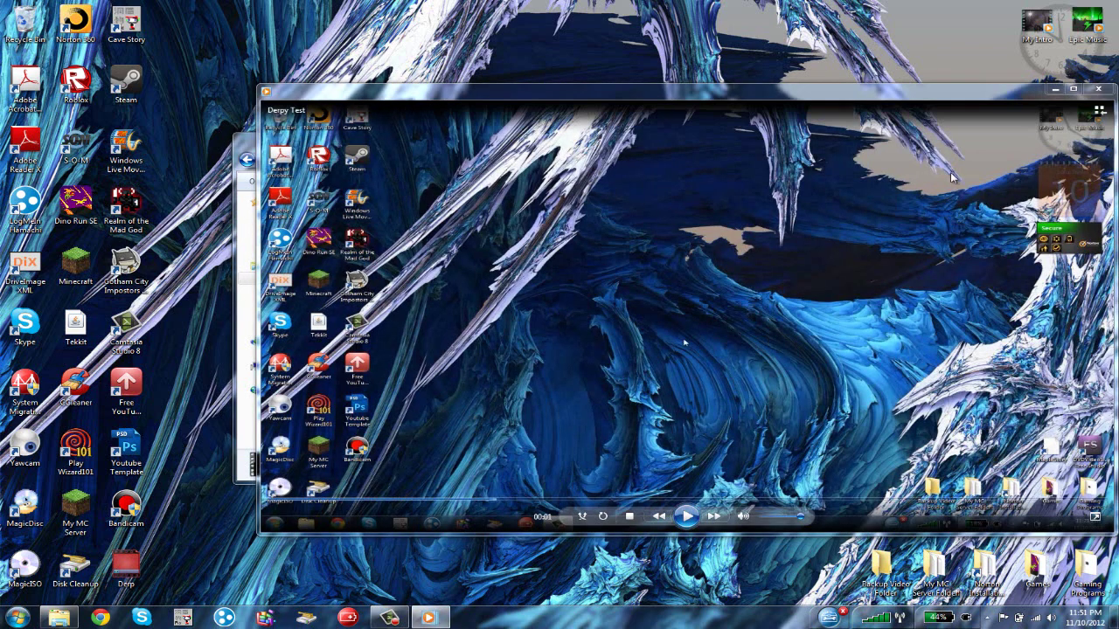
click(1099, 89)
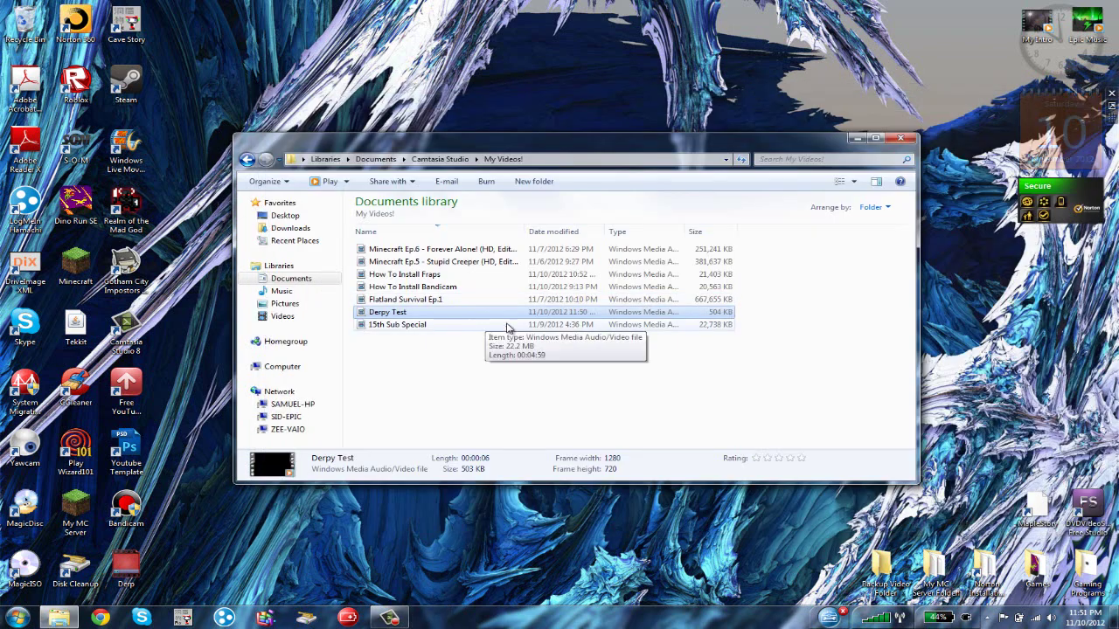
Delete the desktop Derp project file, empty the Recycle Bin, and launch Free YouTube Uploader.
right_click(131, 563)
click(175, 522)
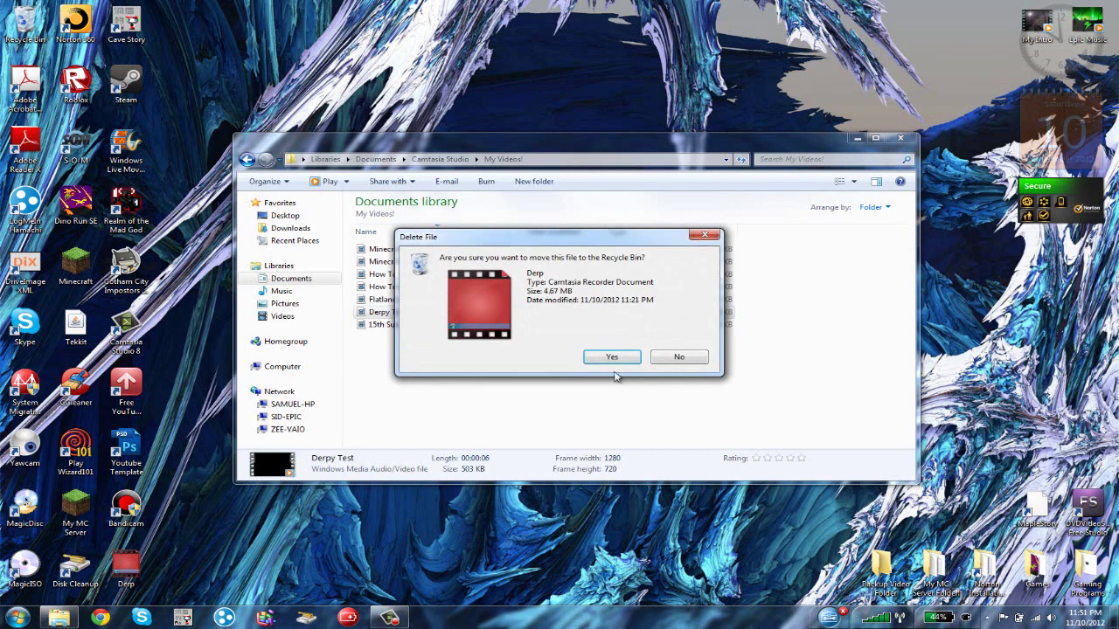
click(609, 357)
right_click(24, 24)
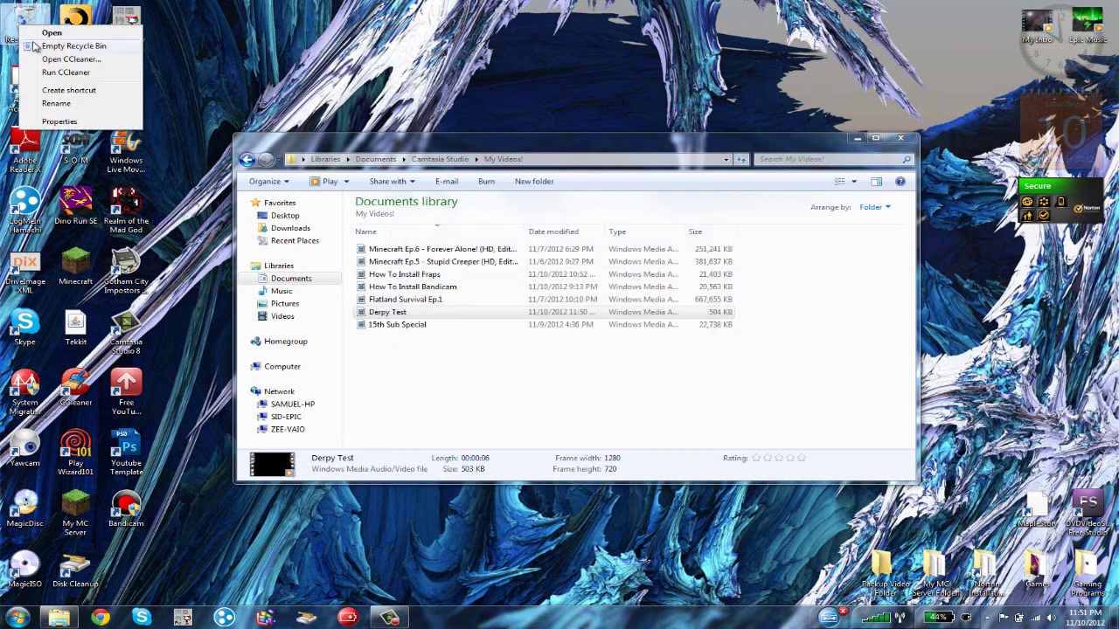
click(61, 45)
click(594, 319)
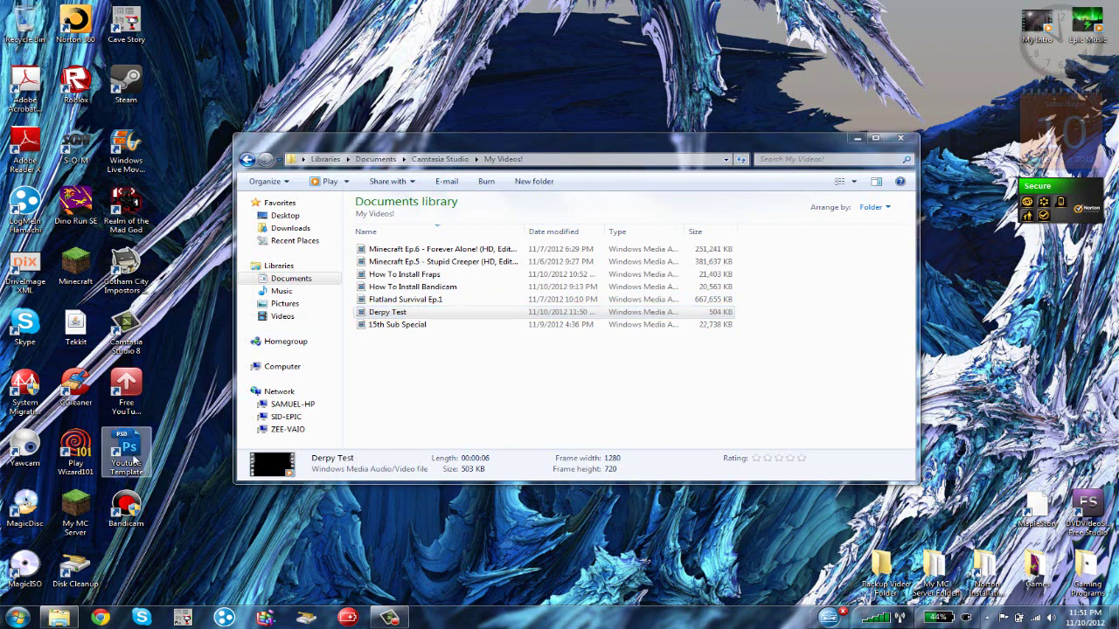
double_click(127, 385)
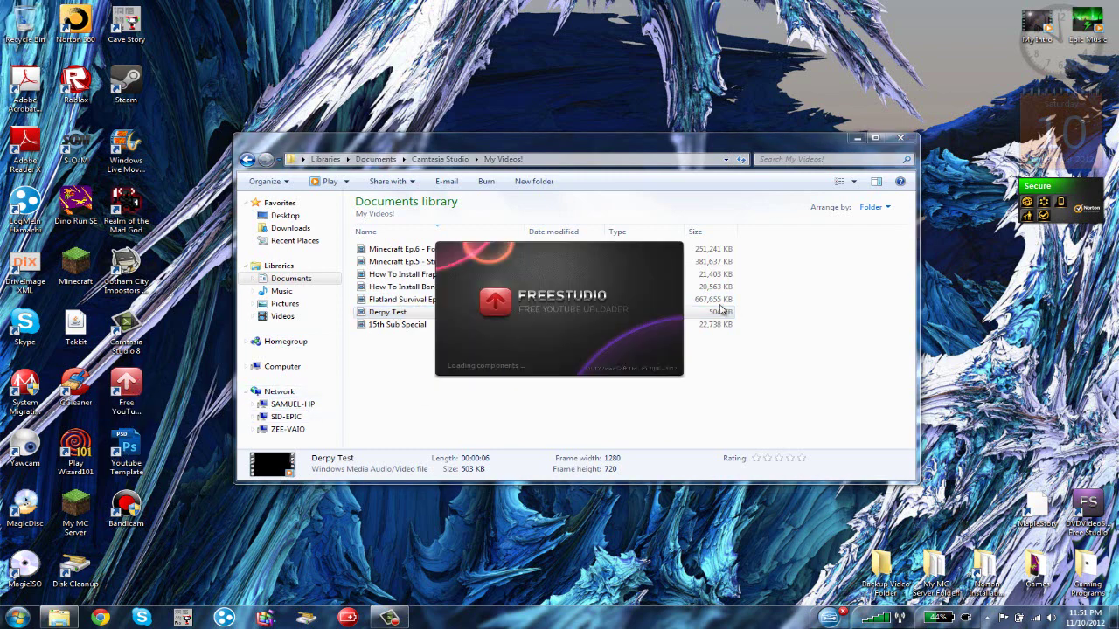
Add Derpy Test.wmv to the uploader, clear its description, and set the category to Gaming.
click(901, 138)
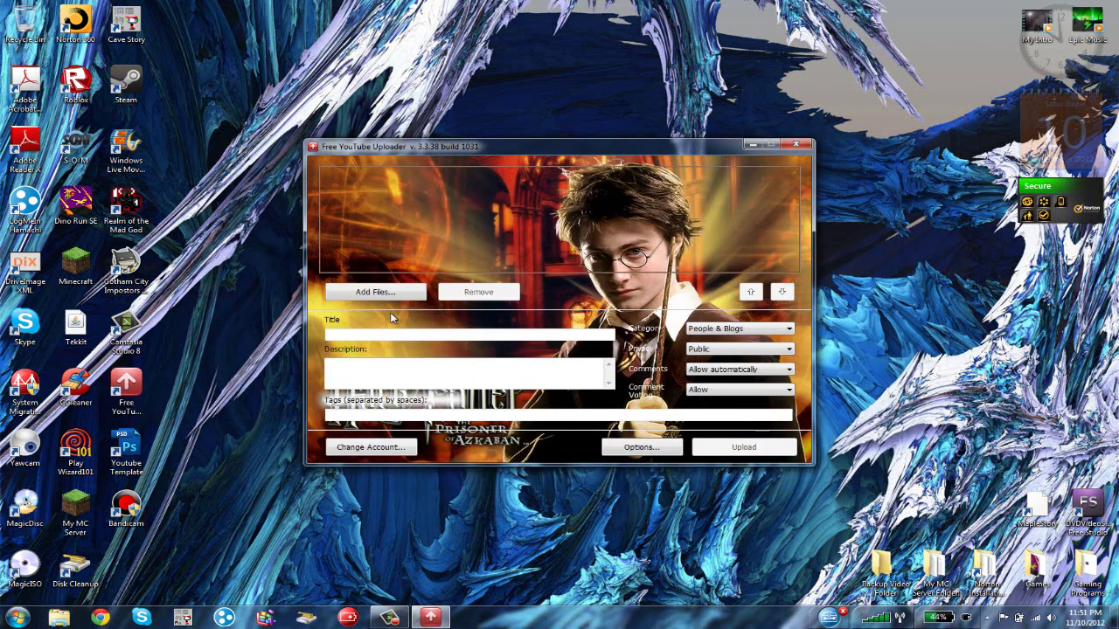
click(382, 291)
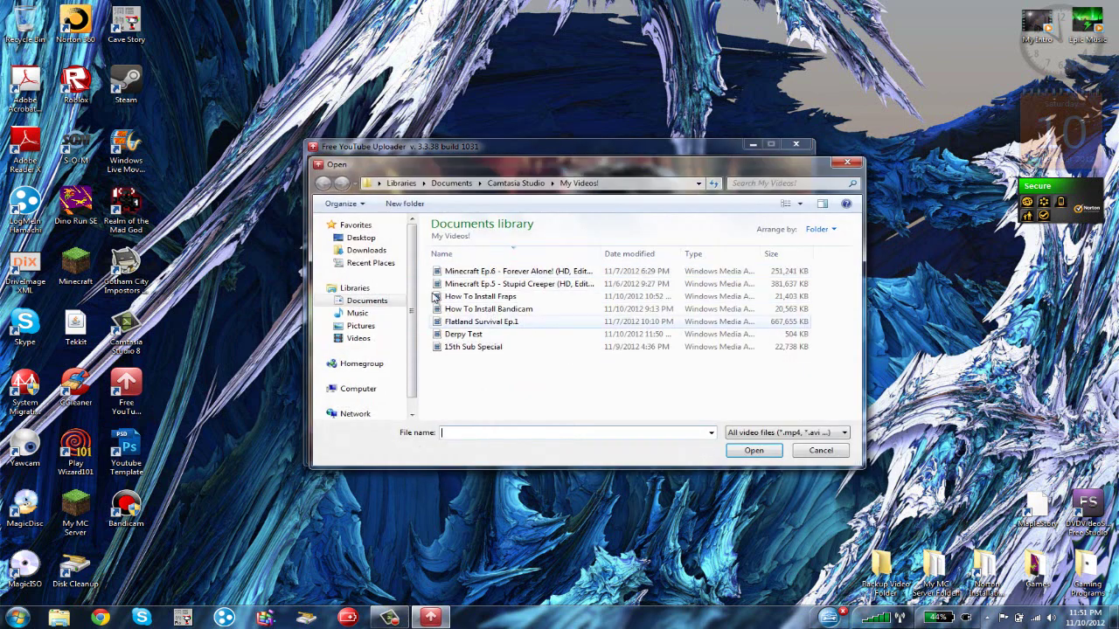
double_click(463, 334)
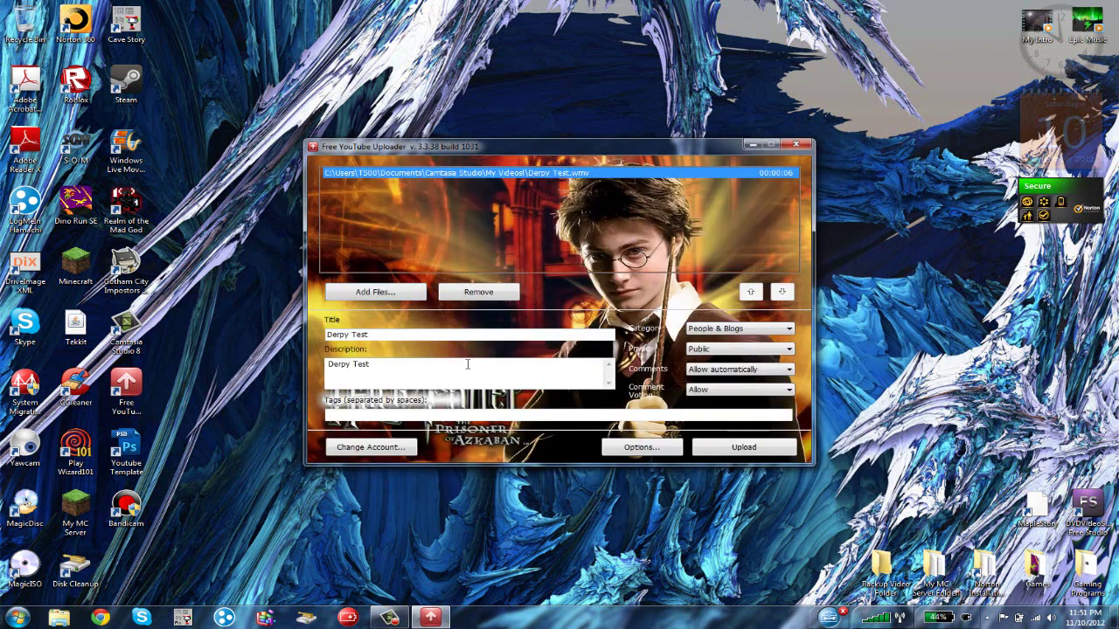
drag(371, 364, 328, 350)
key(BackSpace)
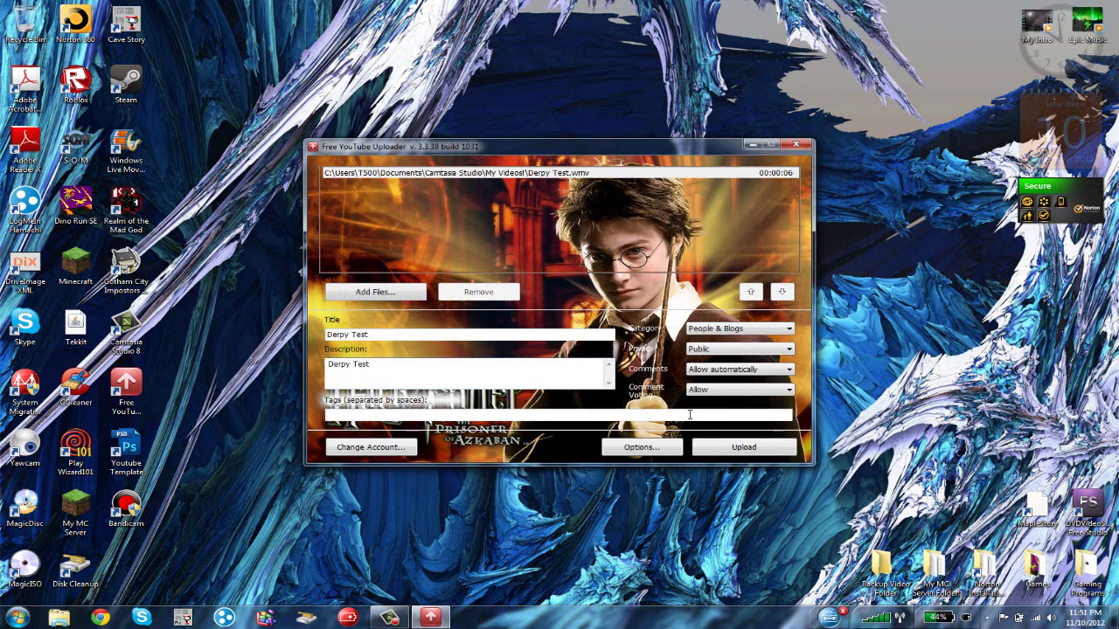
click(715, 328)
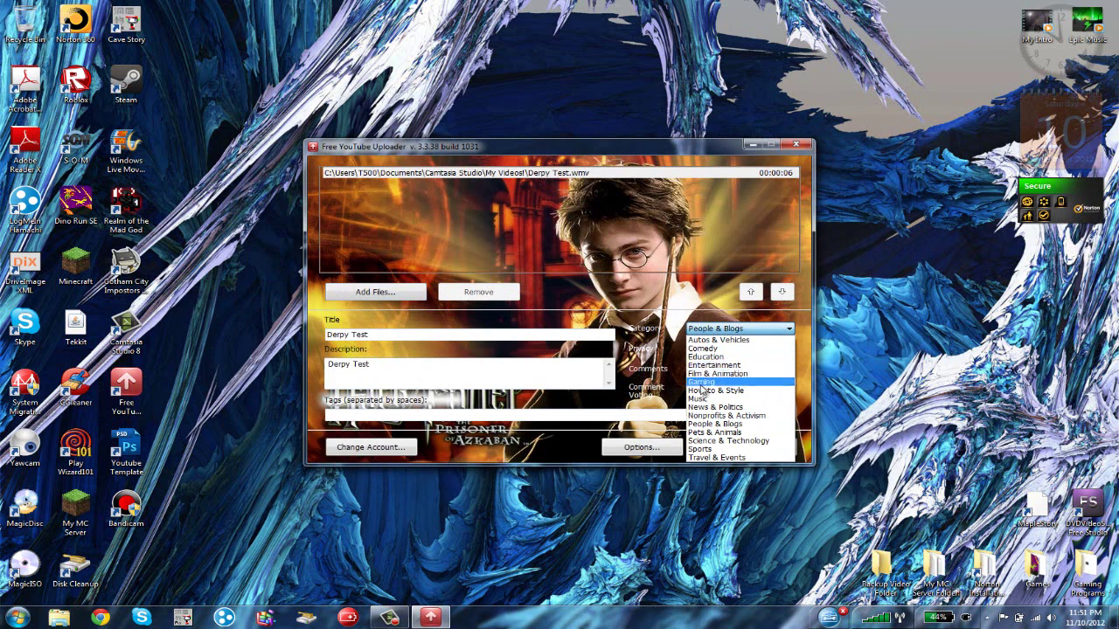
click(708, 385)
Upload the video to YouTube, then close the uploader and decline the toolbar offer.
click(744, 447)
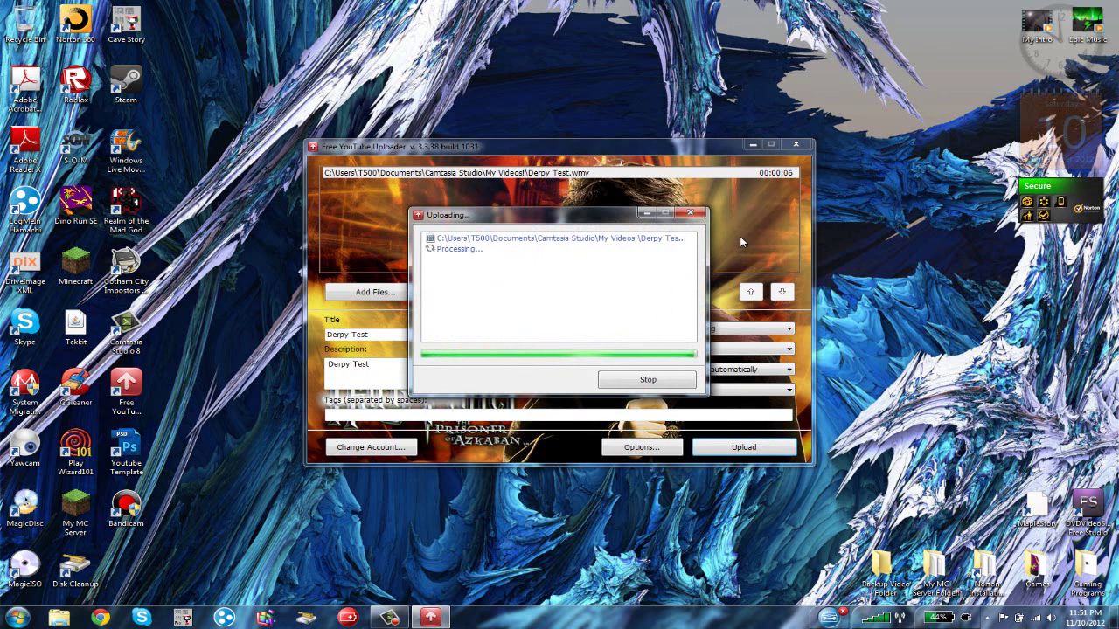
click(540, 400)
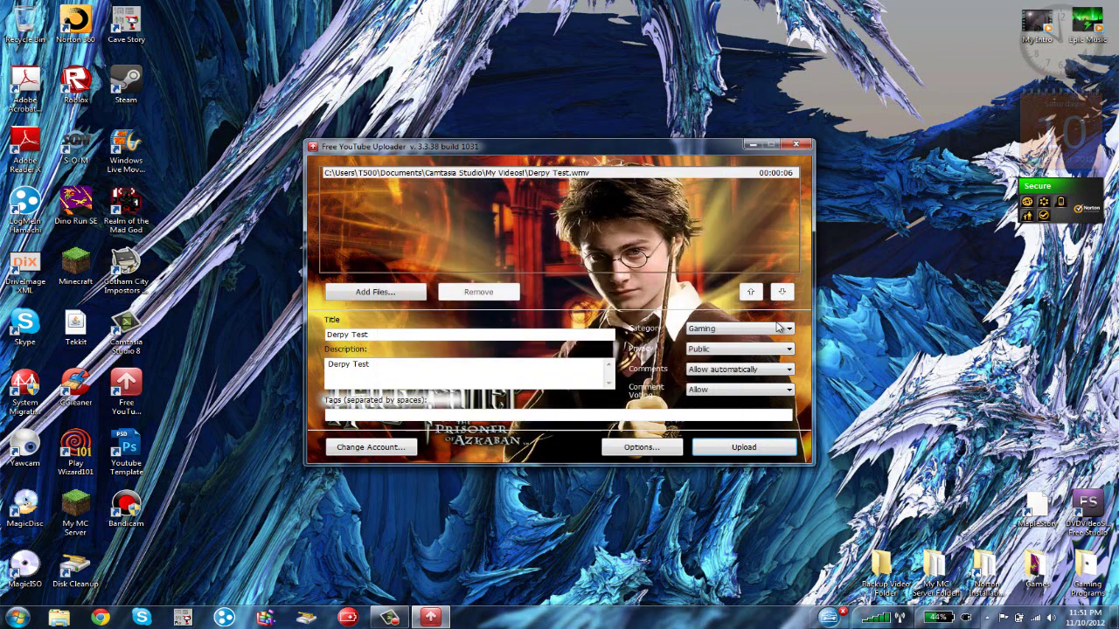
click(805, 144)
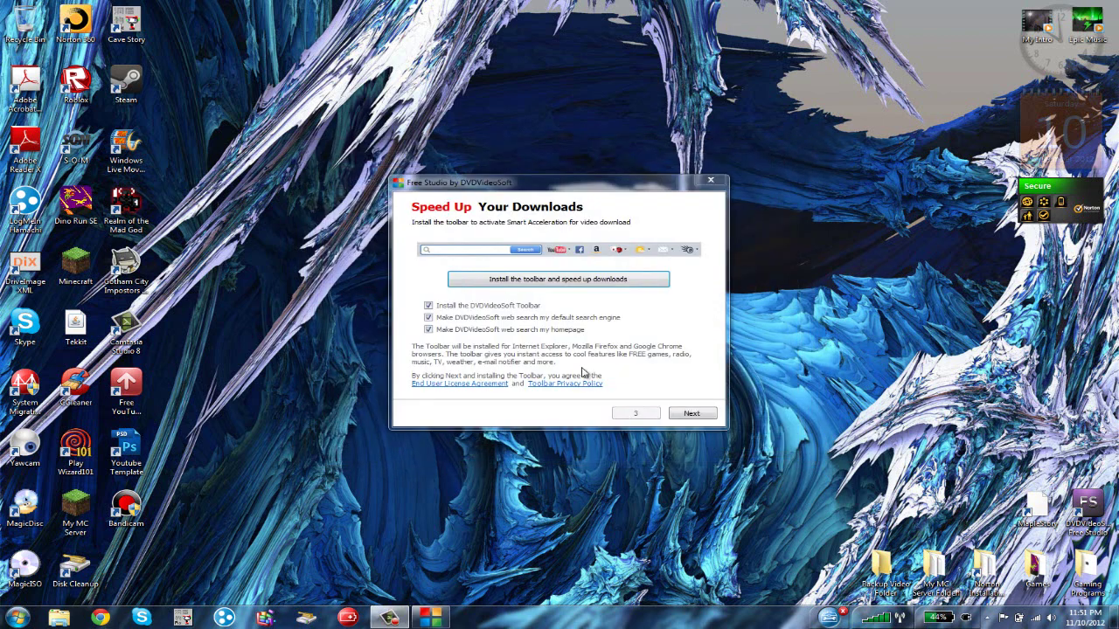
click(710, 184)
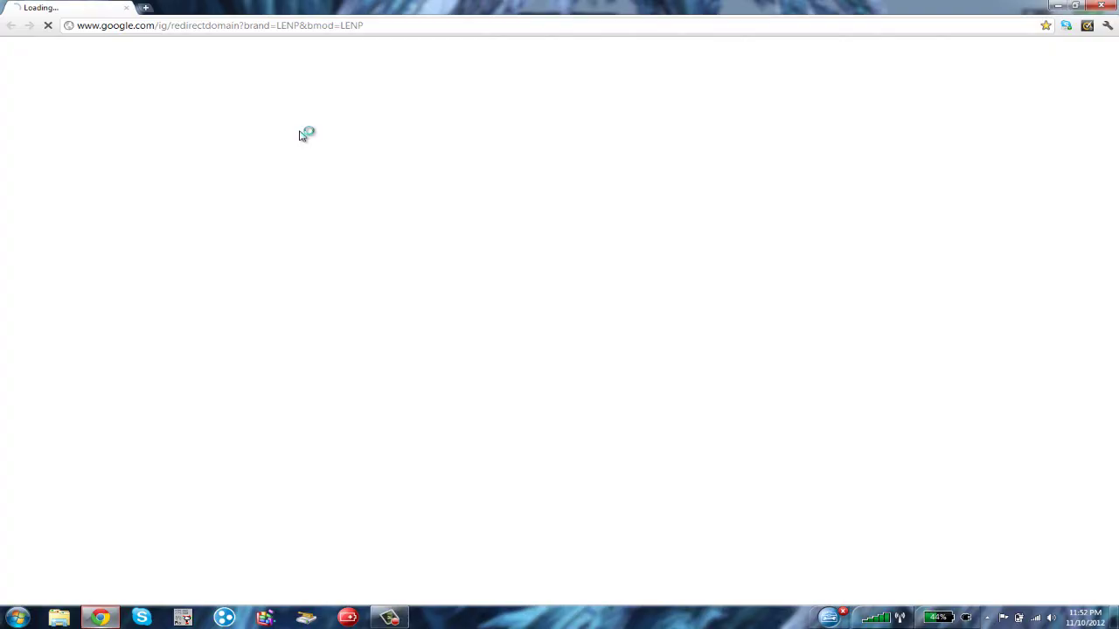
Go to youtube.com, open My Videos from the account menu, and open Derpy Test.
click(399, 25)
text(y)
key(Return)
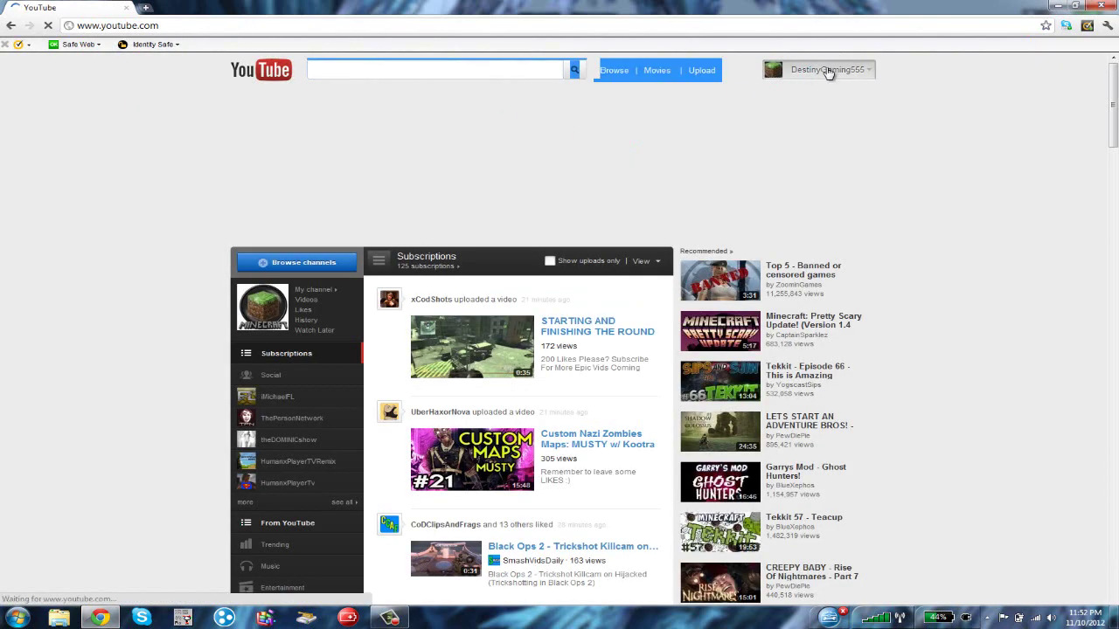
click(822, 69)
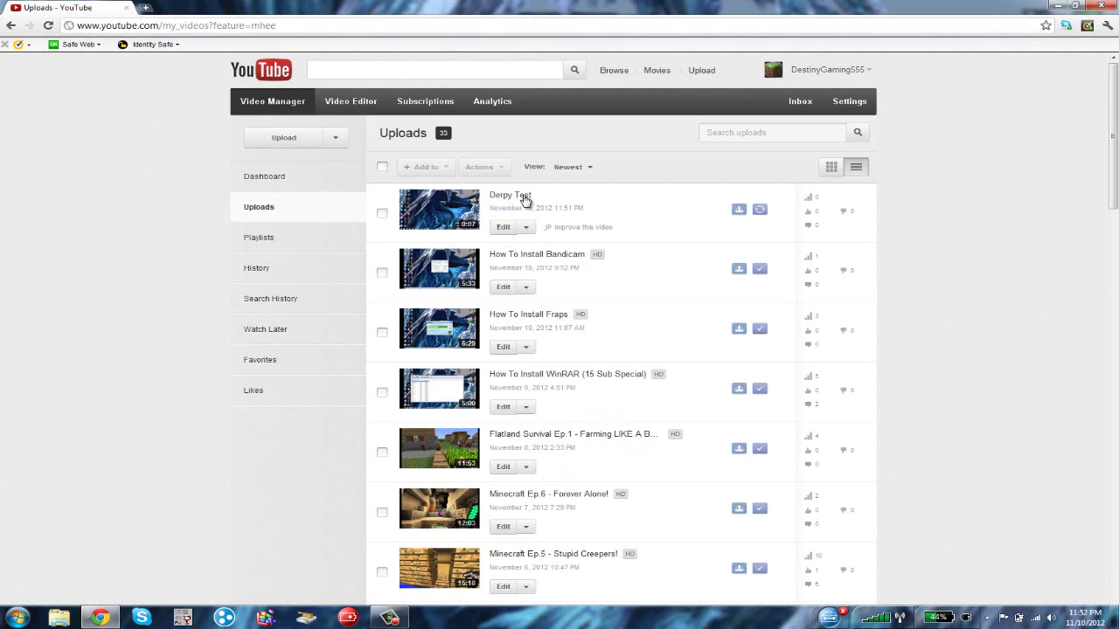
click(510, 198)
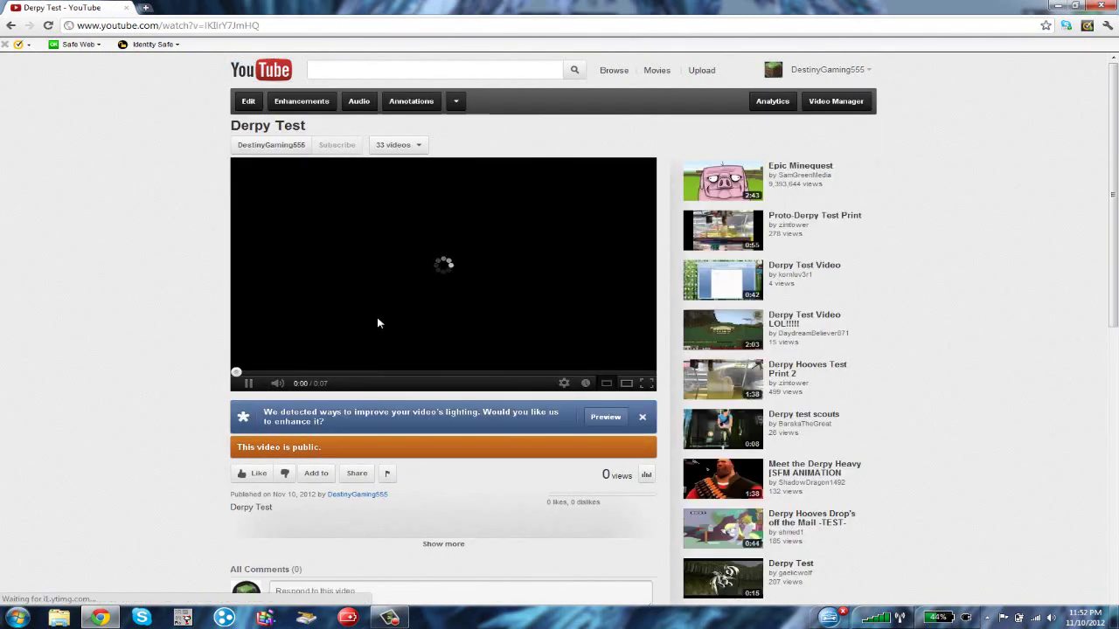
Dismiss the lighting-enhancement notice and set Derpy Test's playback quality to 720p.
click(642, 417)
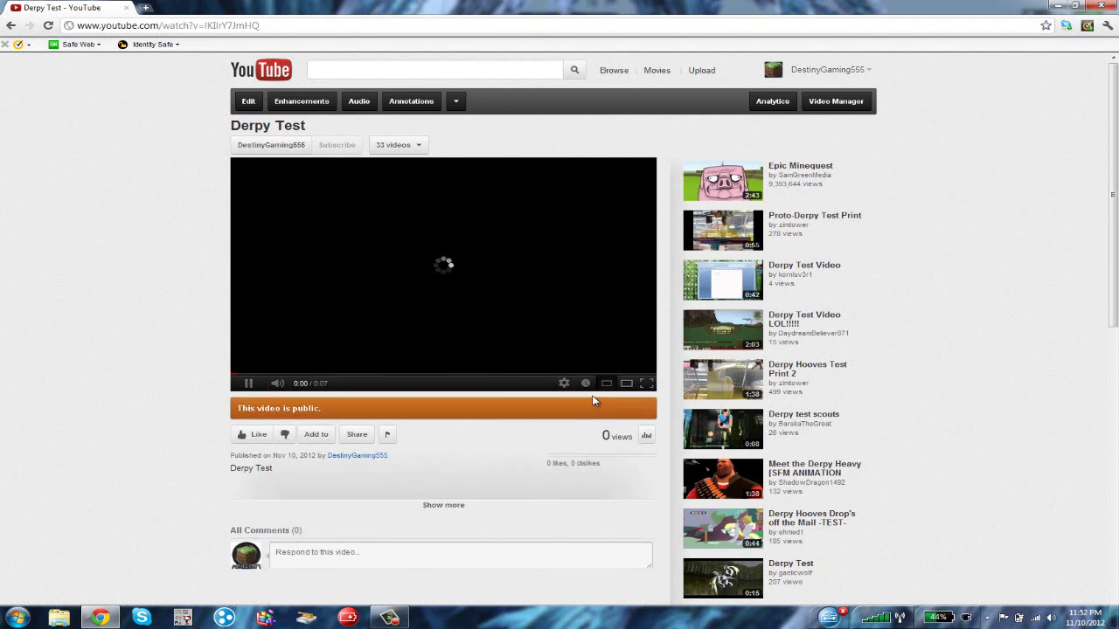
click(564, 383)
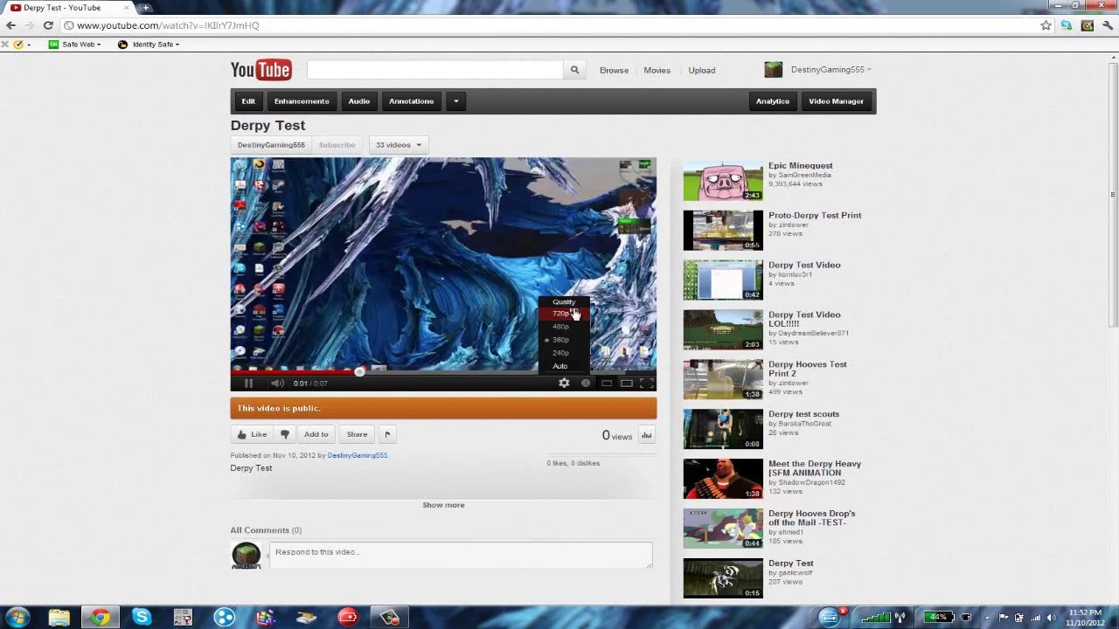
click(573, 313)
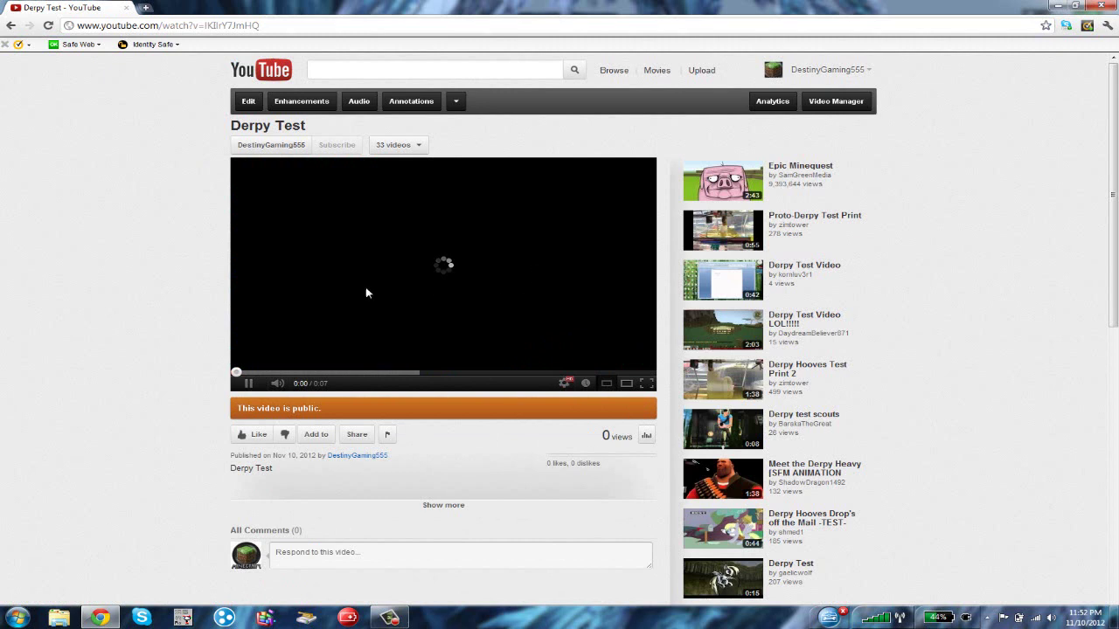
Pause, watch Derpy Test full screen, exit full screen, and return to Video Manager's uploads.
click(306, 310)
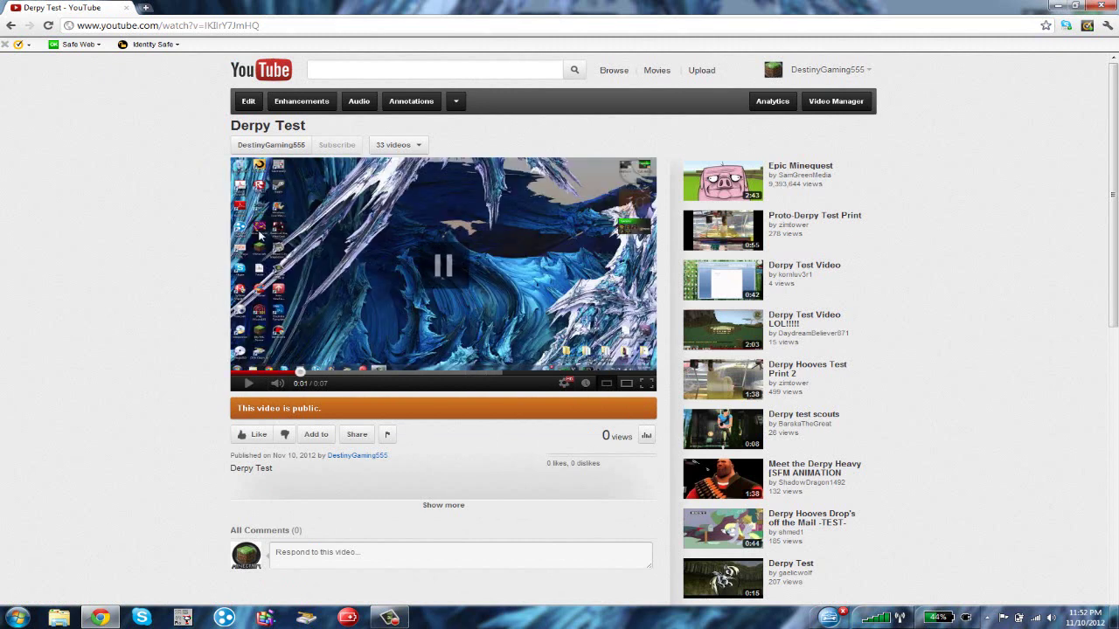
click(648, 385)
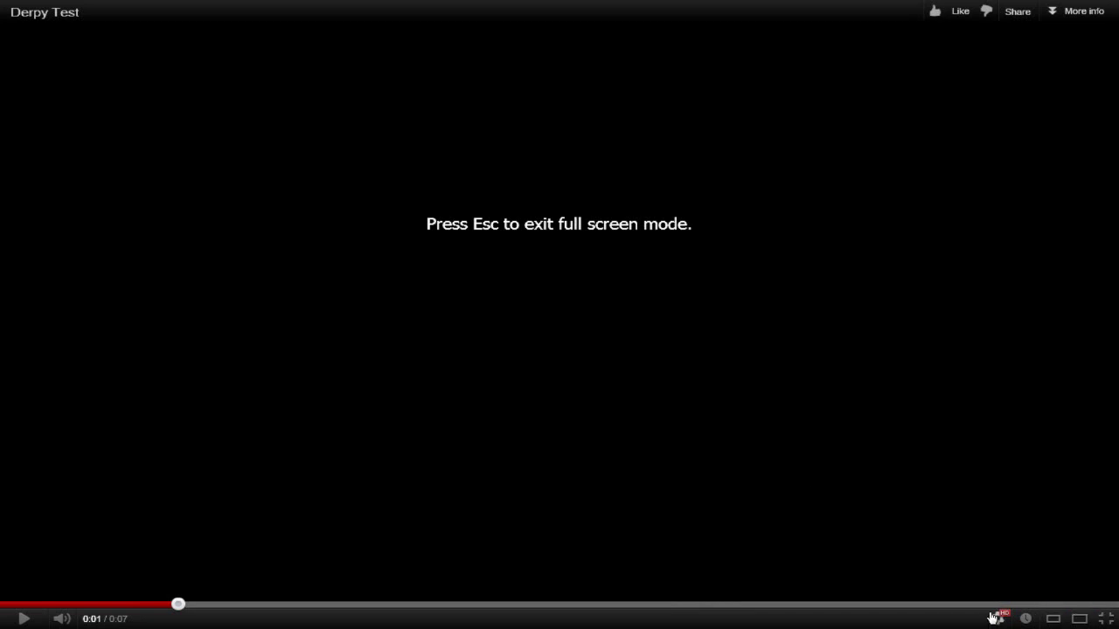
key(Escape)
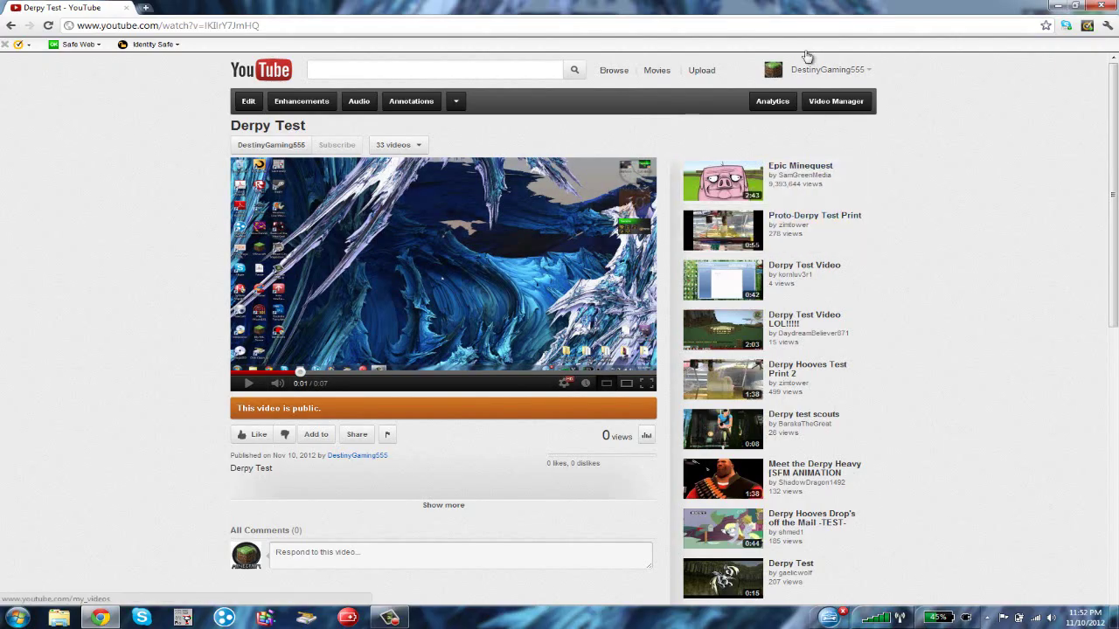
click(820, 103)
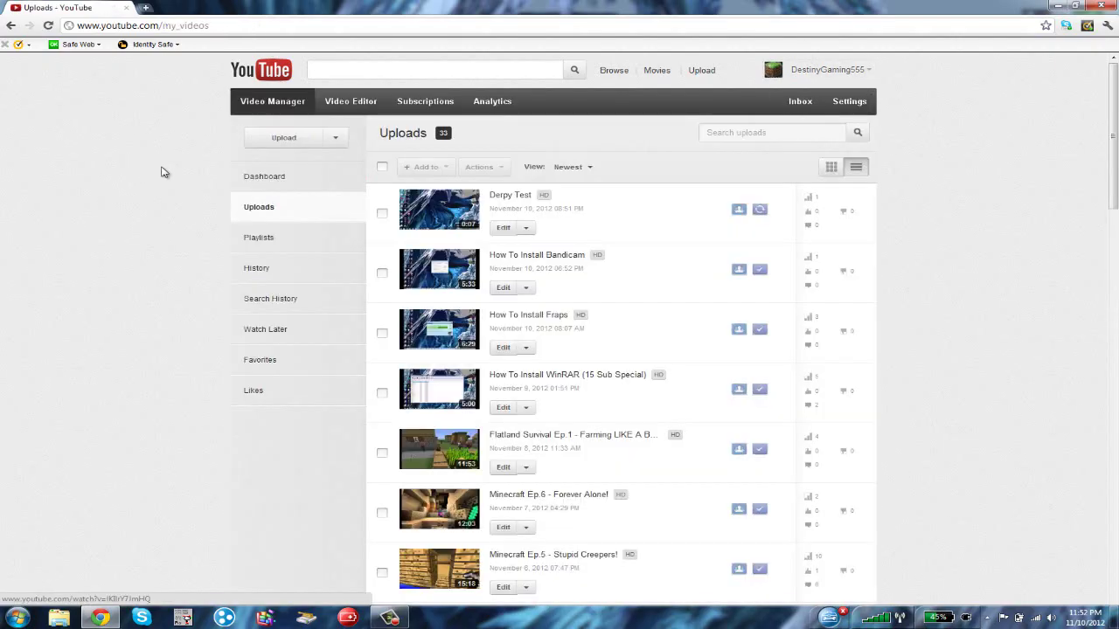